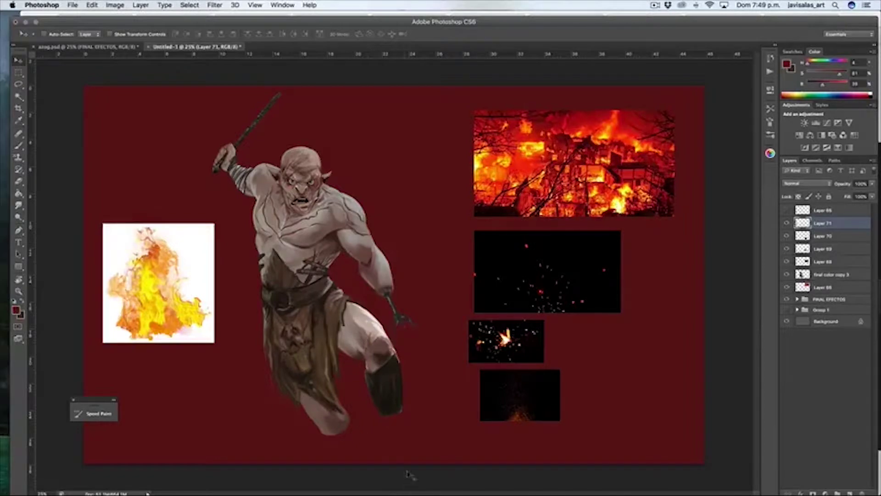
Select the 'final color copy 3' orc layer in the Layers panel.
{"action": "left_click", "coordinate": [812, 275]}
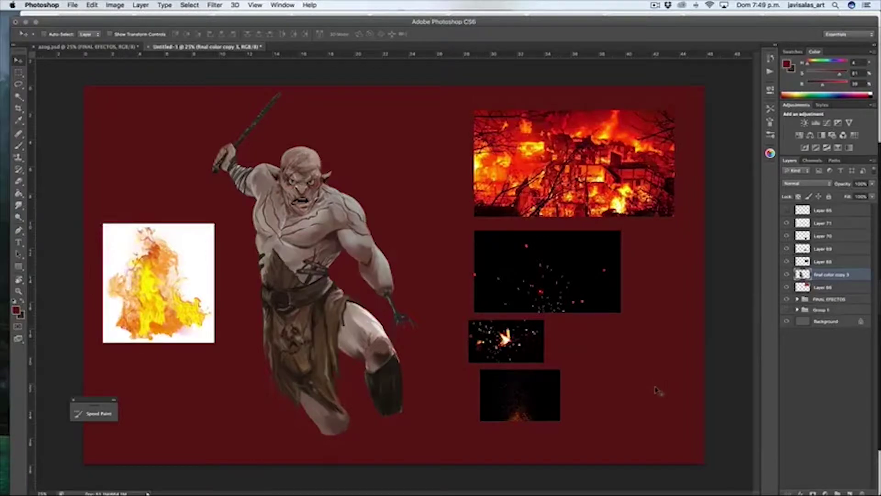
Duplicate the orc layer and lasso-select its legs and loincloth.
{"action": "key", "text": "ctrl+j"}
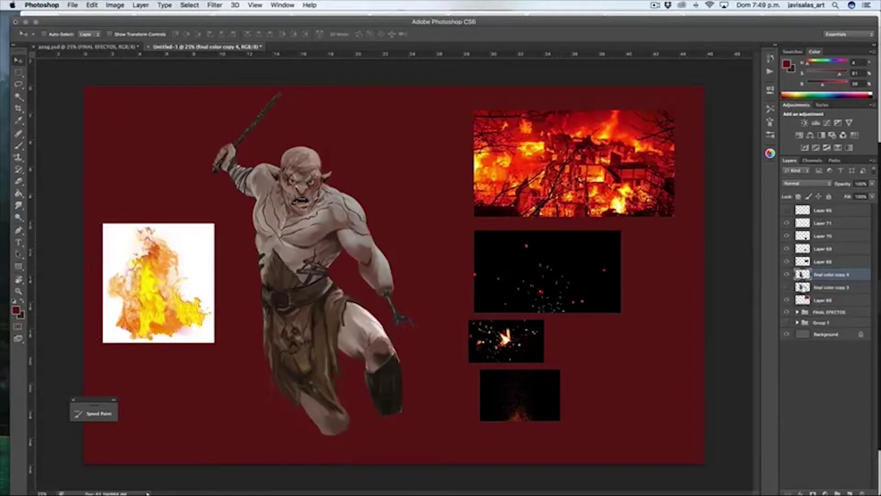
{"action": "key", "text": "l"}
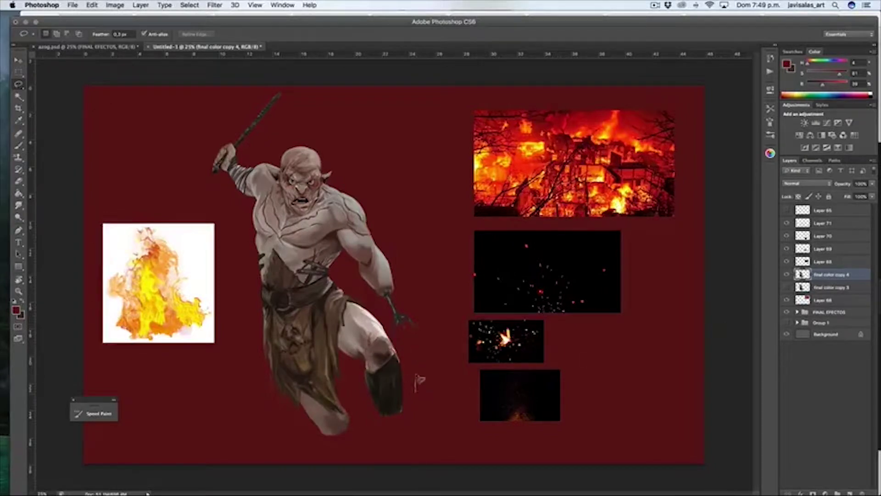
{"action": "left_click_drag", "start_coordinate": [416, 390], "coordinate": [336, 283]}
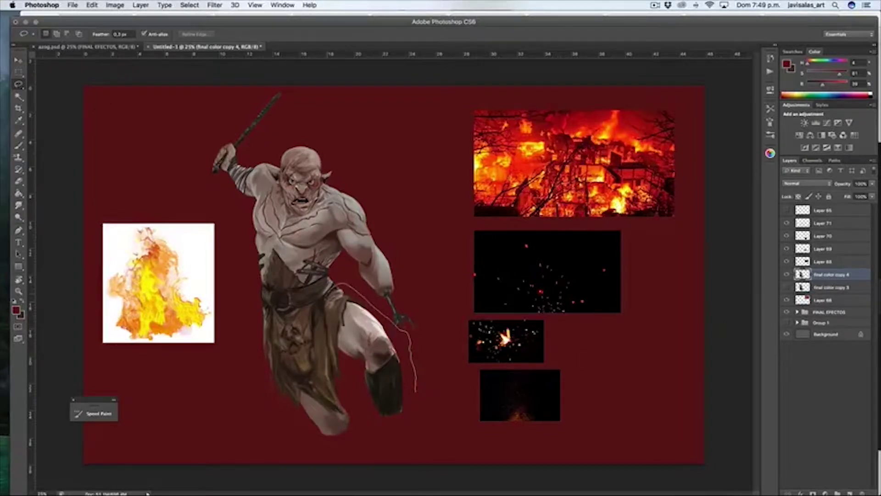
{"action": "left_click_drag", "start_coordinate": [337, 284], "coordinate": [415, 440]}
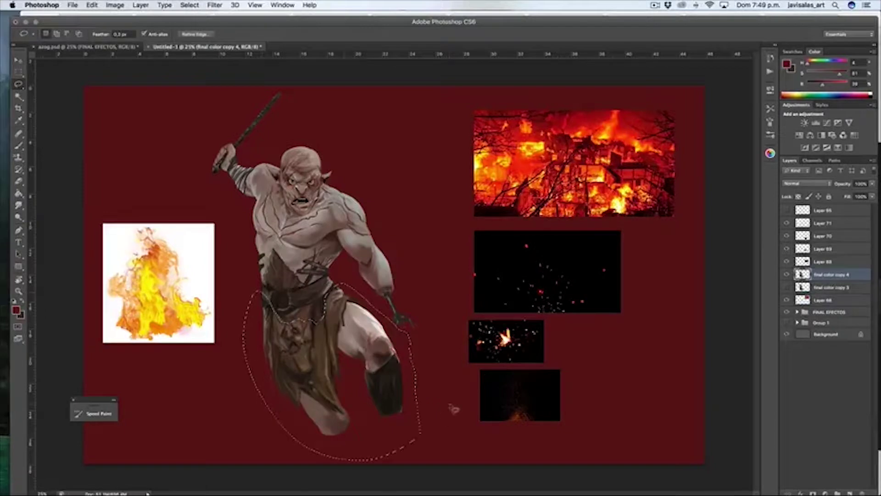
Apply a slight Gaussian Blur (about 2.8 px) to the selected lower body and deselect.
{"action": "left_click", "coordinate": [215, 5]}
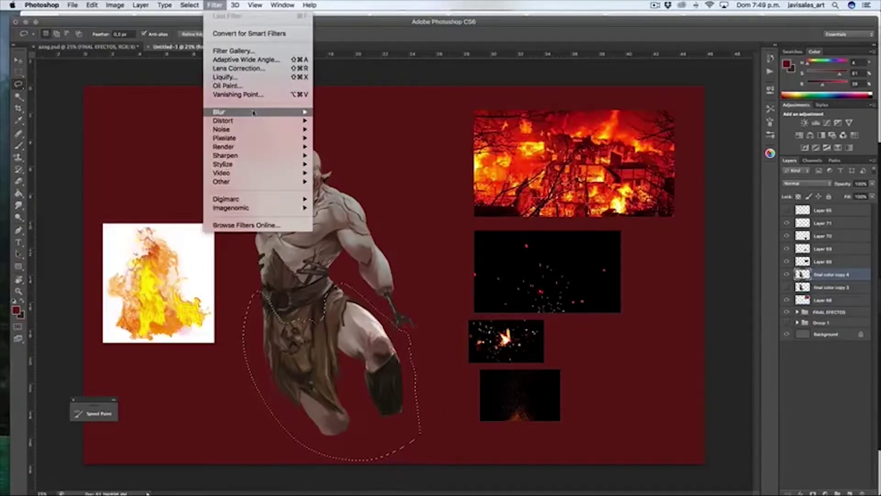
{"action": "mouse_move", "coordinate": [255, 112]}
{"action": "left_click", "coordinate": [353, 181]}
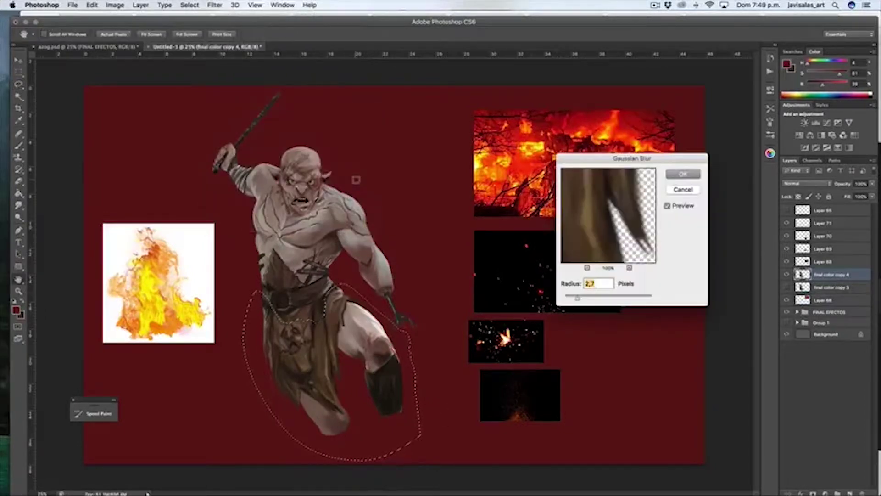
{"action": "left_click_drag", "start_coordinate": [577, 297], "coordinate": [580, 301]}
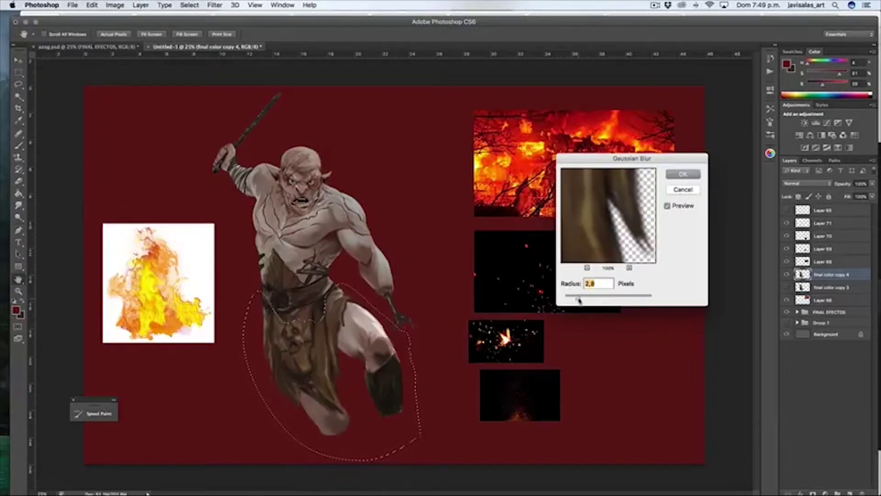
{"action": "left_click_drag", "start_coordinate": [580, 300], "coordinate": [581, 299]}
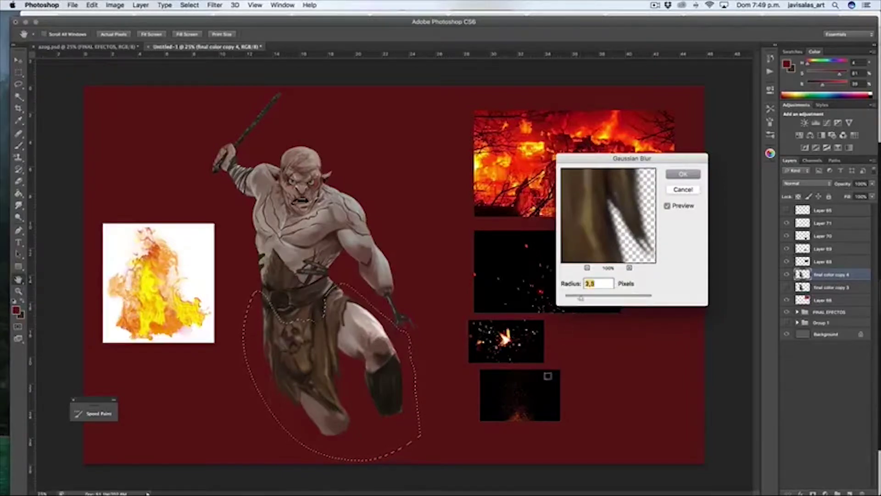
{"action": "key", "text": "Return"}
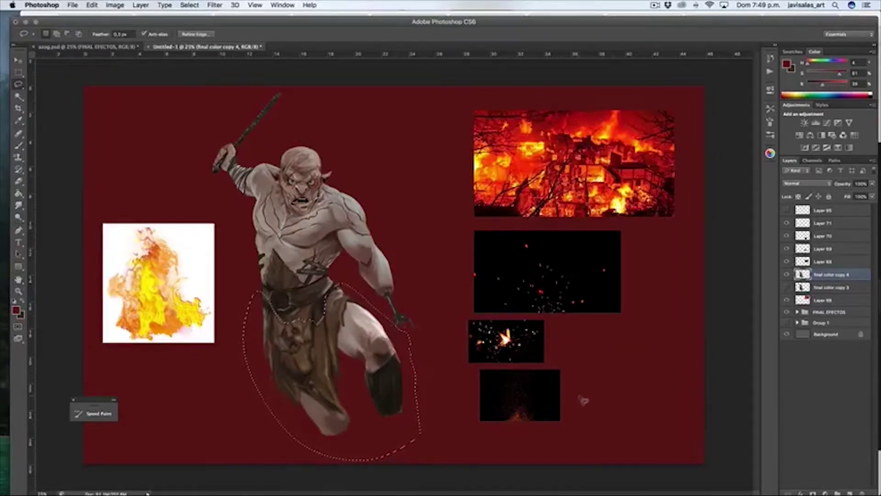
{"action": "key", "text": "super+d"}
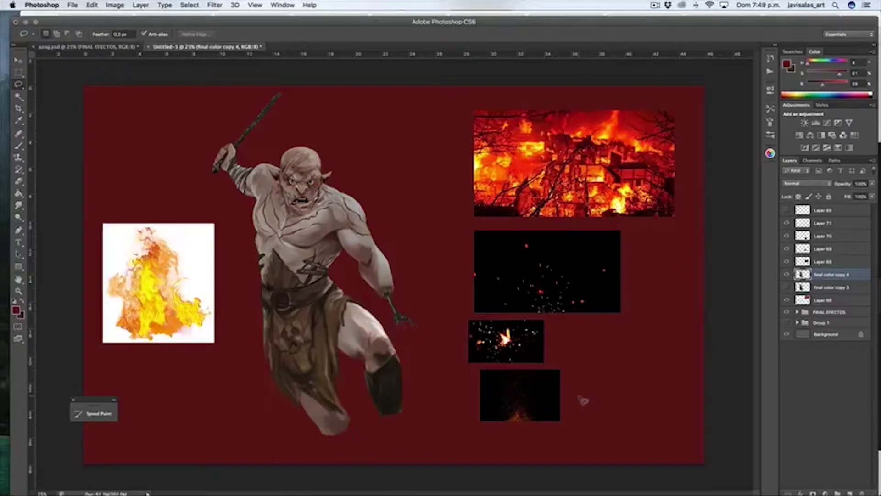
Reopen the Filter menu, redraw a lasso around the lower body, and dismiss the menu.
{"action": "left_click", "coordinate": [215, 5]}
{"action": "left_click", "coordinate": [222, 5]}
{"action": "left_click_drag", "start_coordinate": [340, 285], "coordinate": [325, 299]}
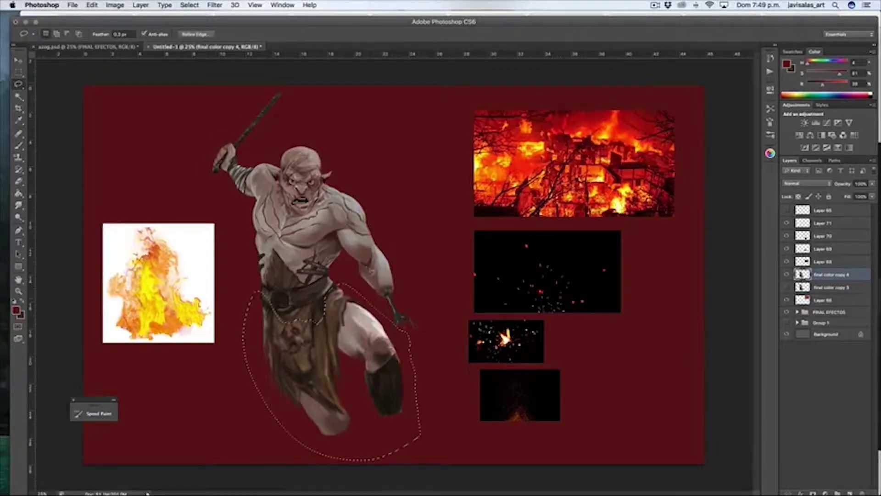
{"action": "left_click", "coordinate": [215, 5]}
{"action": "left_click", "coordinate": [263, 20]}
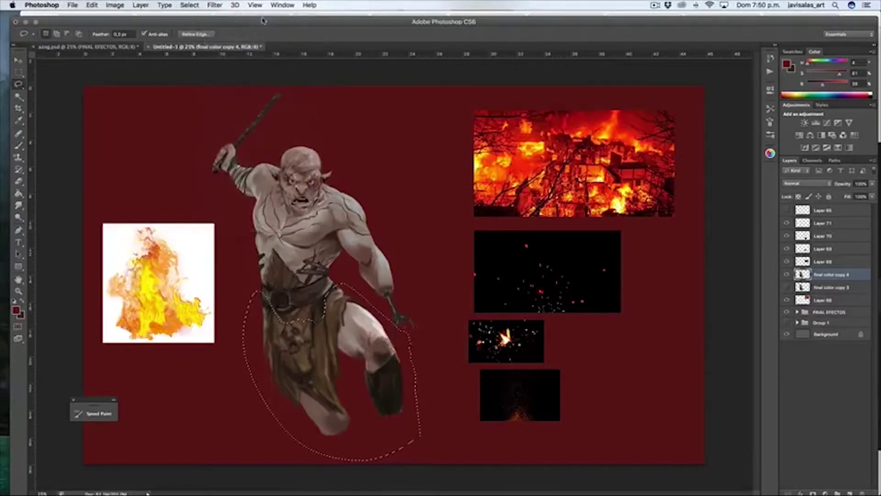
Deselect and choose a soft round tip for the Eraser.
{"action": "key", "text": "ctrl+d"}
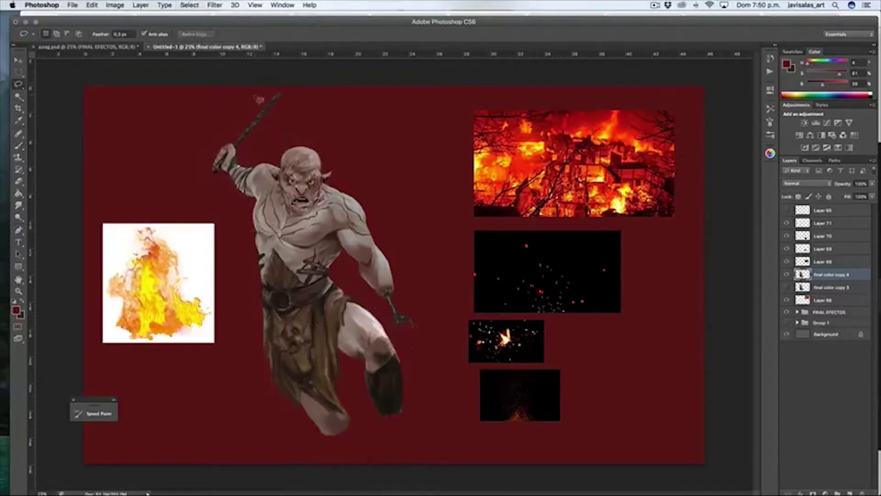
{"action": "key", "text": "e"}
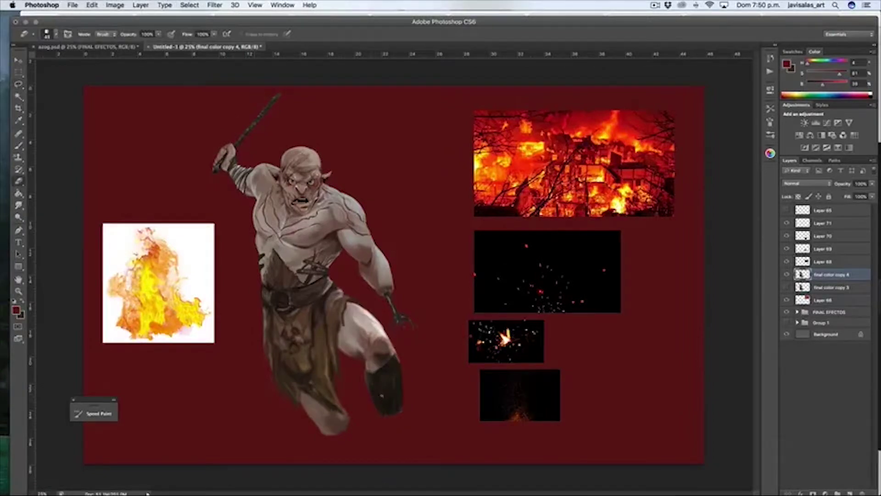
{"action": "right_click", "coordinate": [434, 373]}
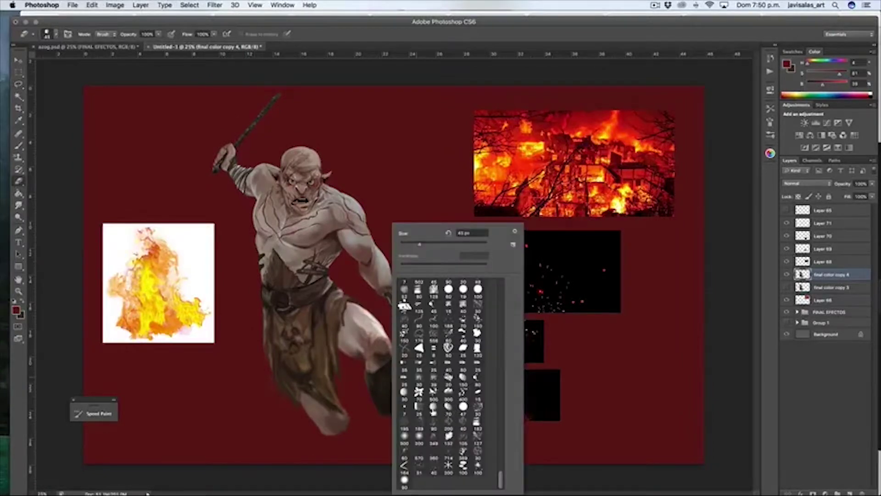
{"action": "scroll", "coordinate": [502, 475], "scroll_direction": "up", "scroll_amount": 5}
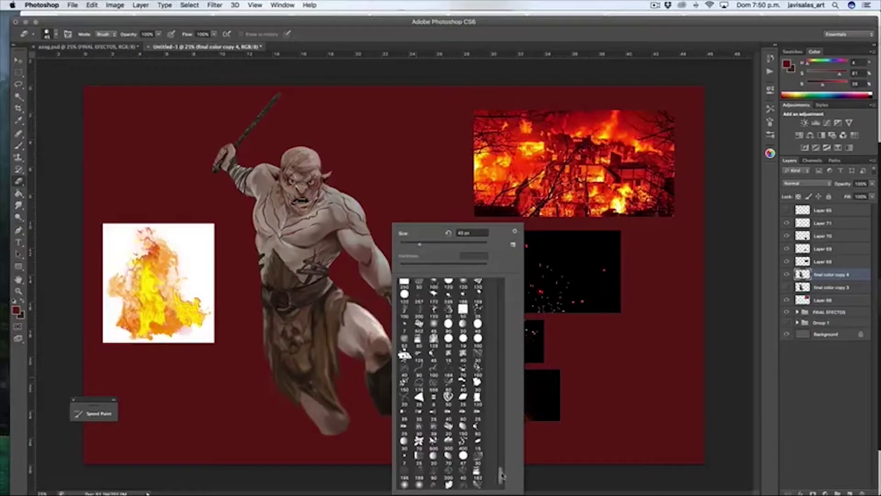
{"action": "double_click", "coordinate": [433, 311]}
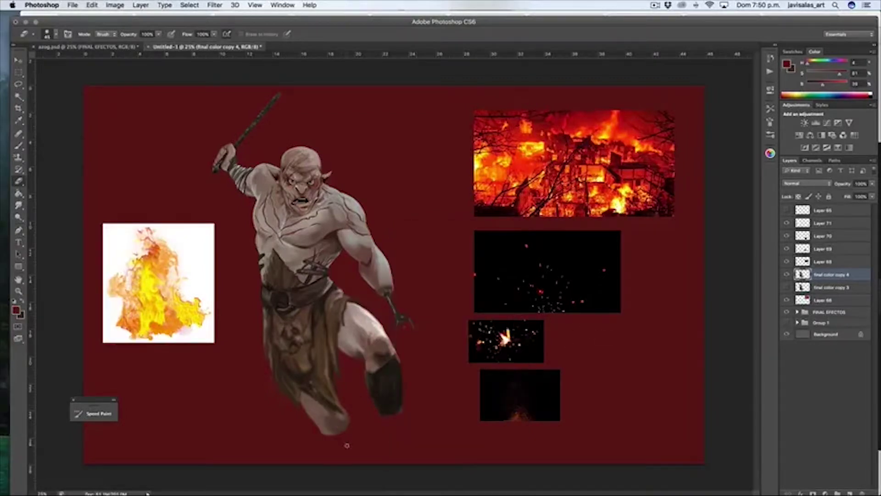
Enlarge the eraser, fade the feet into the red background, and add new Layer 72.
{"action": "key", "text": "bracketright"}
{"action": "key", "text": "bracketright"}
{"action": "key", "text": "bracketright"}
{"action": "key", "text": "bracketright"}
{"action": "key", "text": "bracketright"}
{"action": "key", "text": "bracketright"}
{"action": "key", "text": "F5"}
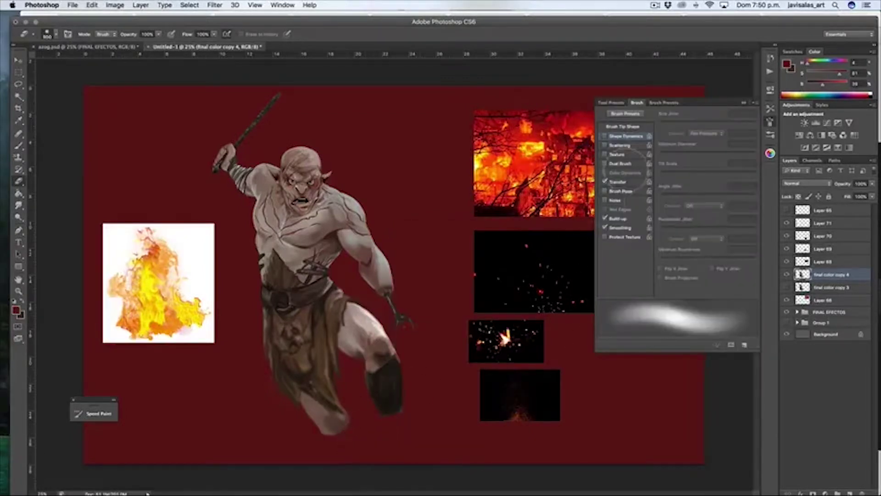
{"action": "key", "text": "F5"}
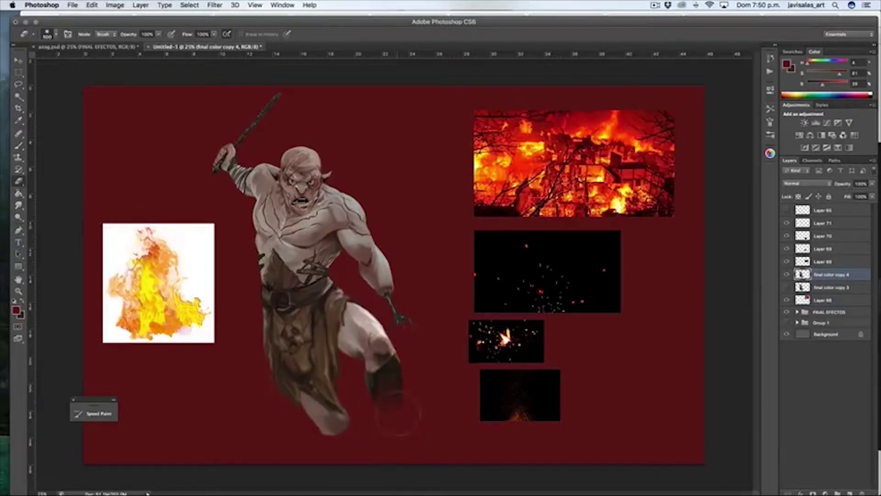
{"action": "mouse_move", "coordinate": [388, 404]}
{"action": "left_mouse_down"}
{"action": "mouse_move", "coordinate": [390, 434]}
{"action": "mouse_move", "coordinate": [316, 408]}
{"action": "mouse_move", "coordinate": [313, 437]}
{"action": "mouse_move", "coordinate": [321, 452]}
{"action": "left_mouse_up"}
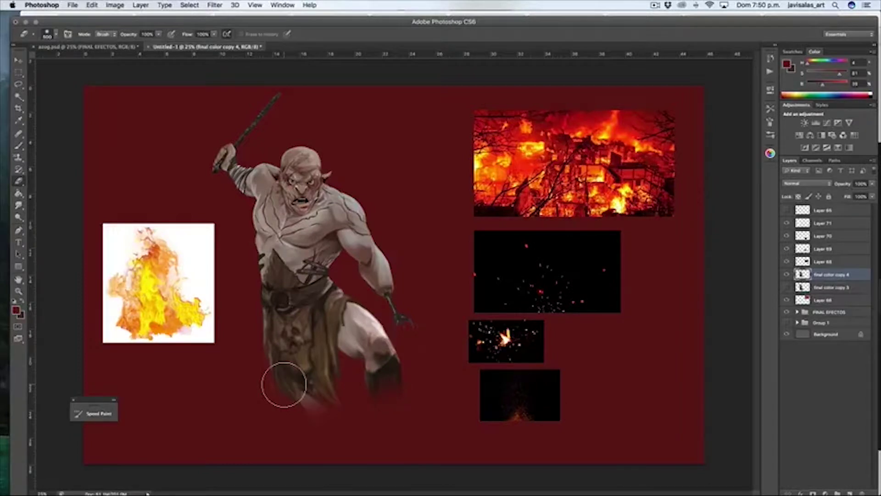
{"action": "left_click", "coordinate": [850, 492]}
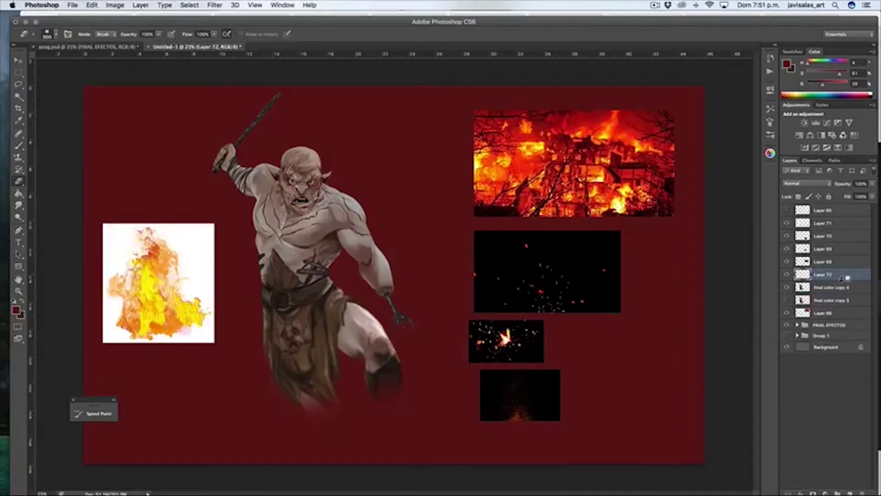
Clip Layer 72 to the orc copy, set it to Overlay, and fill it with flame orange.
{"action": "left_click_drag", "start_coordinate": [841, 276], "coordinate": [848, 278]}
{"action": "key", "text": "g"}
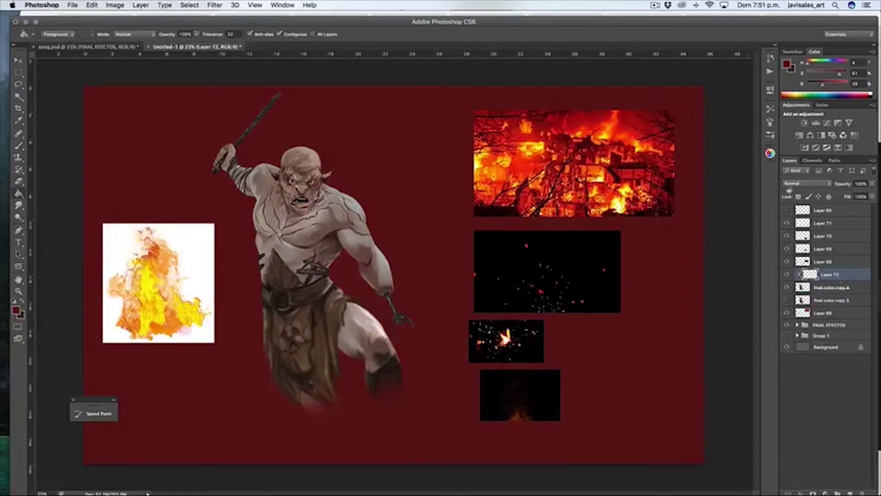
{"action": "left_click", "coordinate": [801, 184]}
{"action": "left_click", "coordinate": [794, 271]}
{"action": "left_click", "coordinate": [531, 167], "text": "alt"}
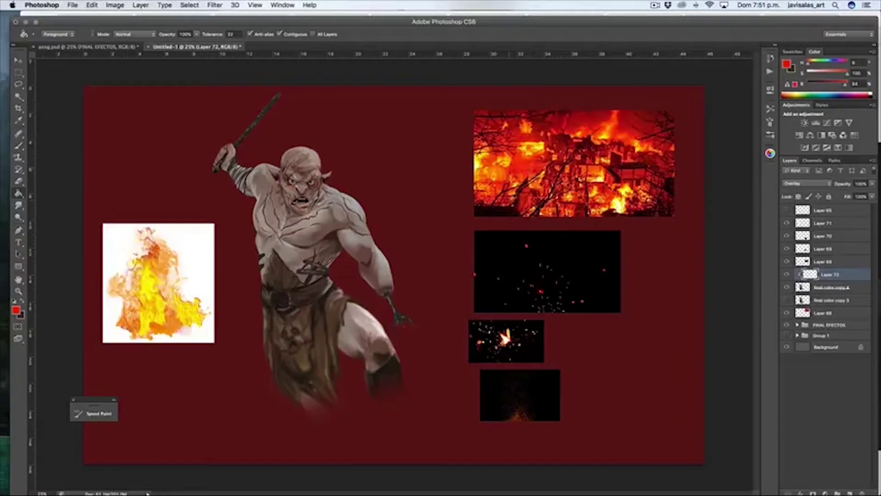
{"action": "left_click", "coordinate": [500, 182], "text": "alt"}
{"action": "left_click", "coordinate": [333, 233]}
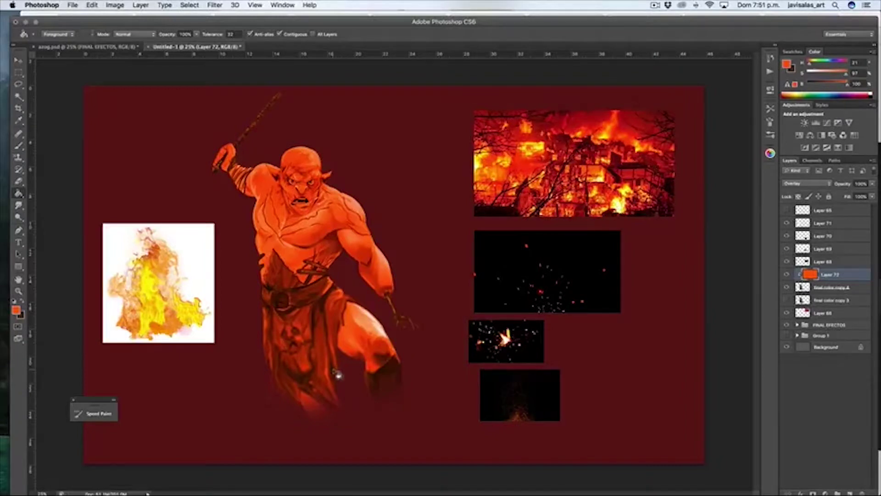
Lower the orange fill's saturation with Hue/Saturation and toggle its visibility to compare.
{"action": "key", "text": "ctrl+u"}
{"action": "left_click_drag", "start_coordinate": [655, 309], "coordinate": [636, 202]}
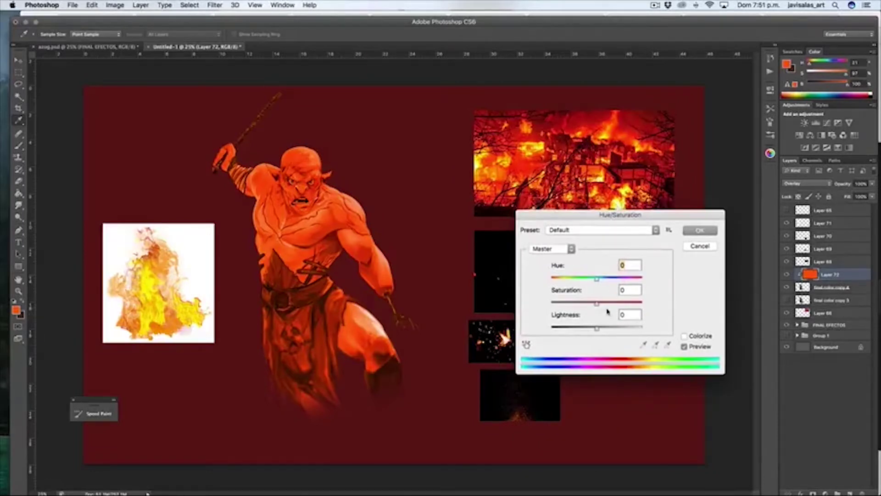
{"action": "left_click_drag", "start_coordinate": [596, 303], "coordinate": [569, 306]}
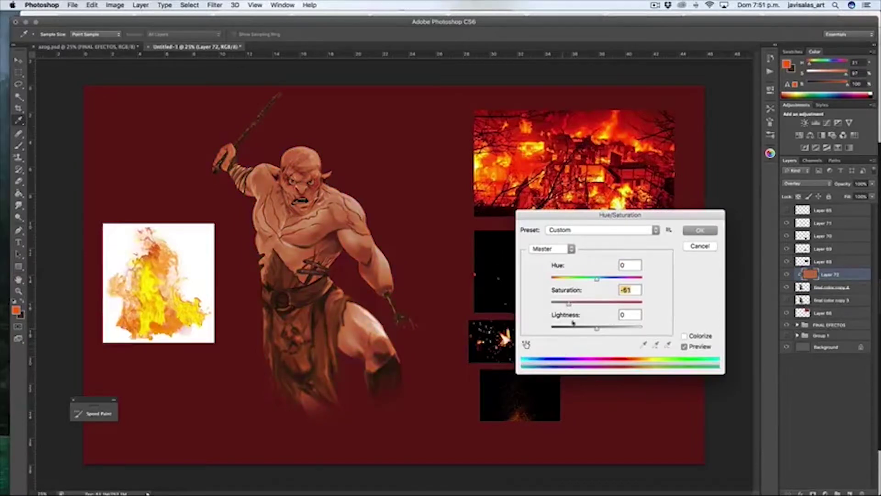
{"action": "left_click", "coordinate": [707, 230]}
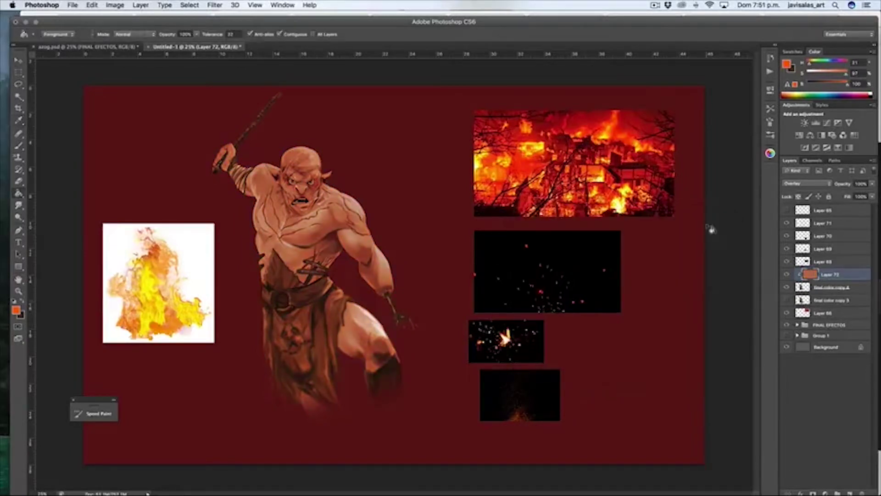
{"action": "left_click", "coordinate": [788, 275]}
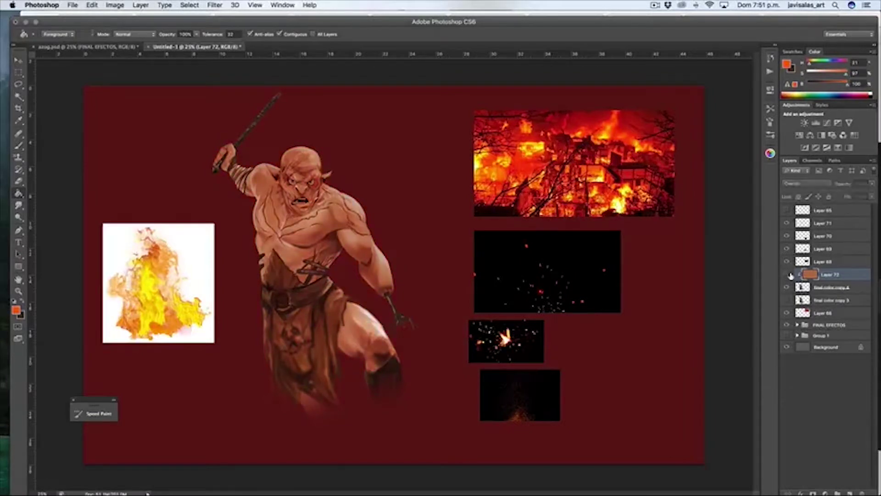
{"action": "left_click", "coordinate": [788, 274]}
{"action": "left_click", "coordinate": [788, 274]}
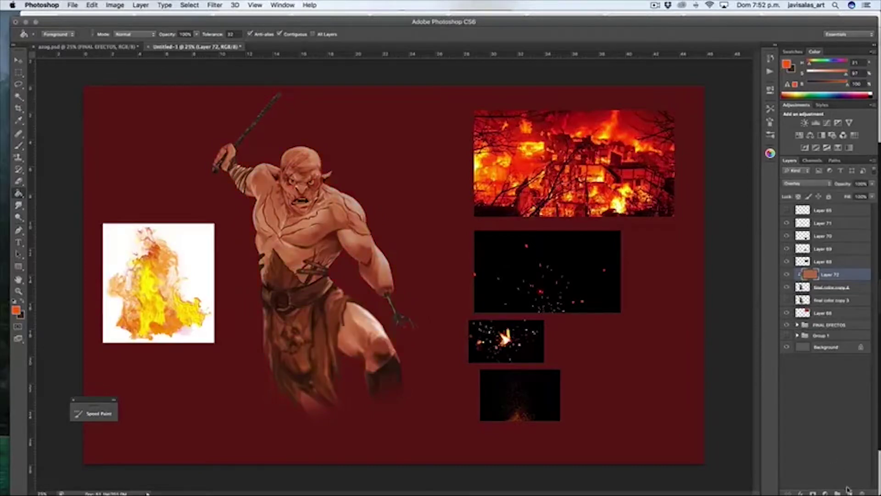
Add Layer 73 clipped to the orc, set to Multiply, filled dark red at about 53% opacity.
{"action": "left_click", "coordinate": [848, 490]}
{"action": "left_click", "coordinate": [832, 278], "text": "alt"}
{"action": "left_click", "coordinate": [807, 183]}
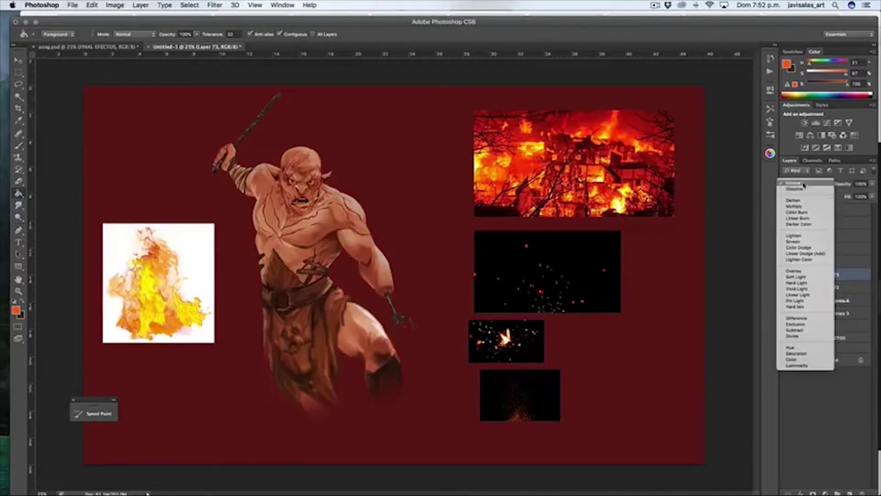
{"action": "left_click", "coordinate": [799, 206]}
{"action": "left_click", "coordinate": [575, 110], "text": "alt"}
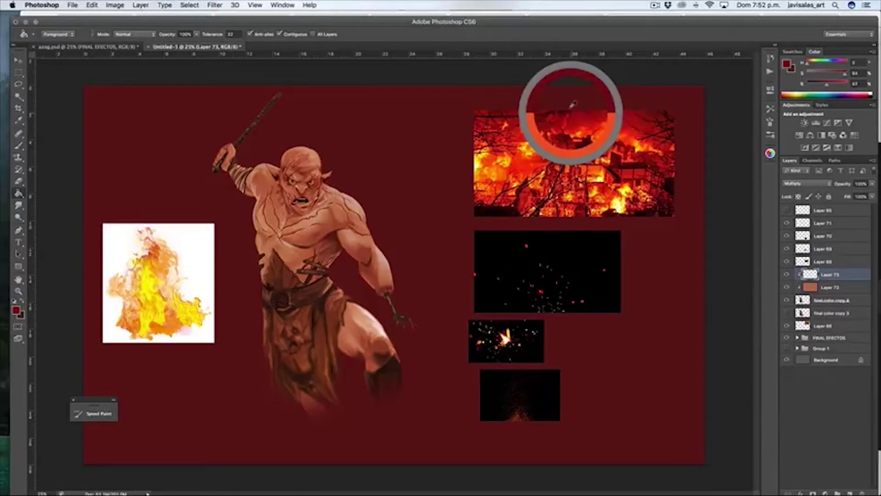
{"action": "left_click", "coordinate": [362, 255]}
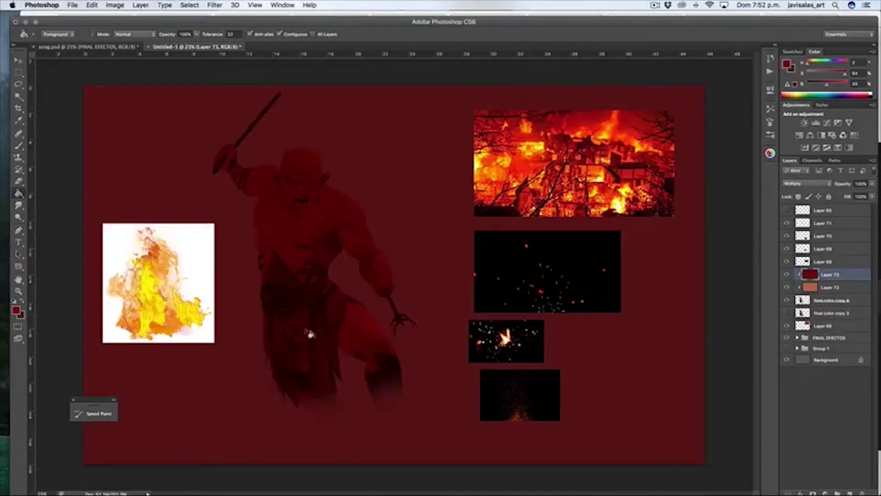
{"action": "left_click", "coordinate": [872, 184]}
{"action": "left_click_drag", "start_coordinate": [869, 194], "coordinate": [853, 194]}
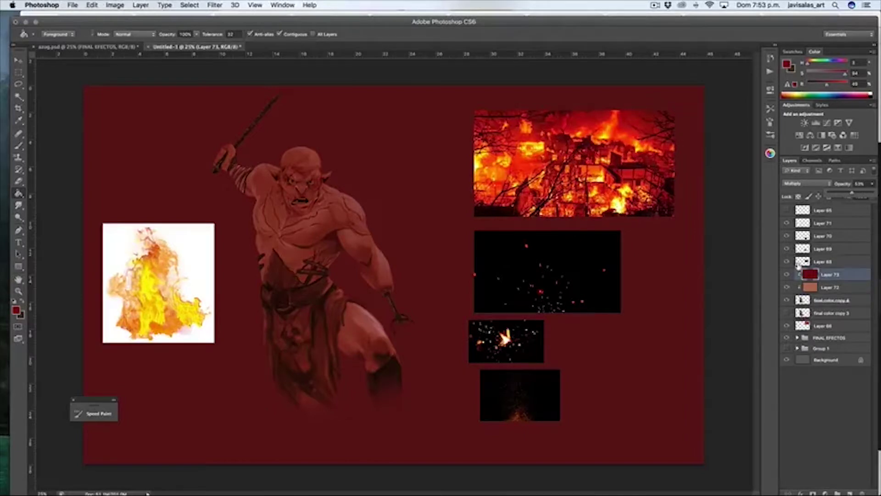
Compare the red overlay on and off, then lighten a thin strip on the head's left side.
{"action": "left_click", "coordinate": [786, 274]}
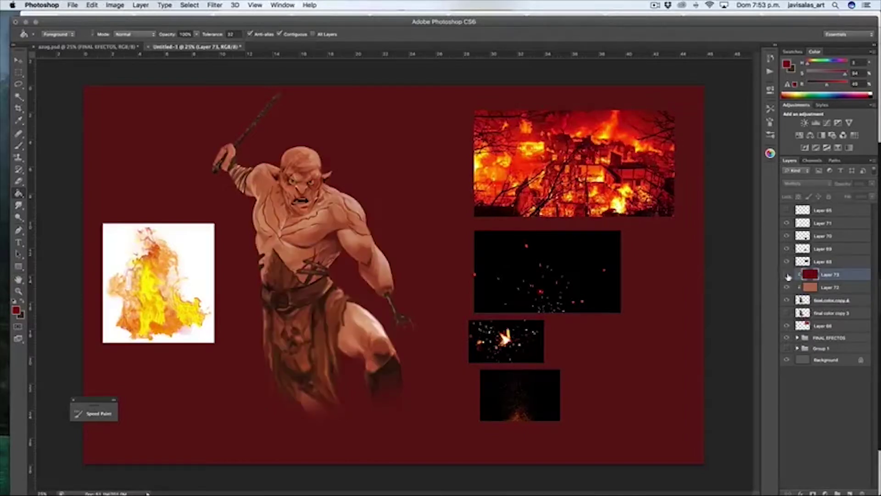
{"action": "left_click", "coordinate": [787, 275]}
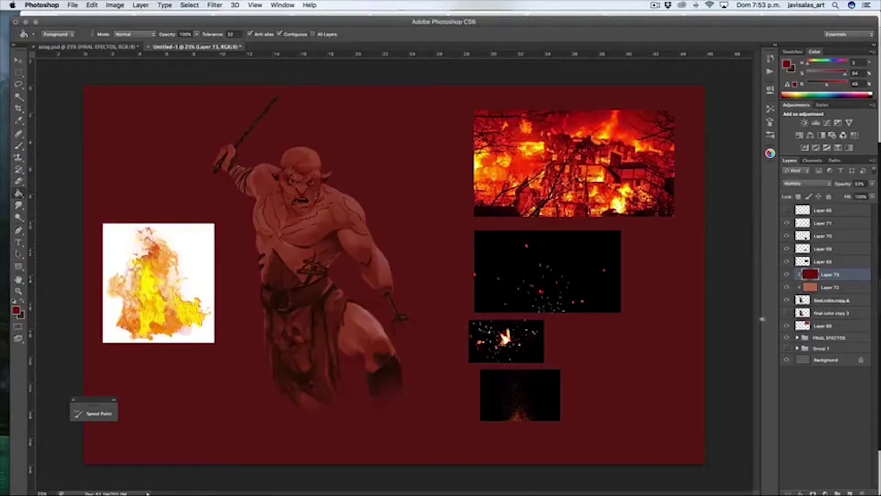
{"action": "key", "text": "b"}
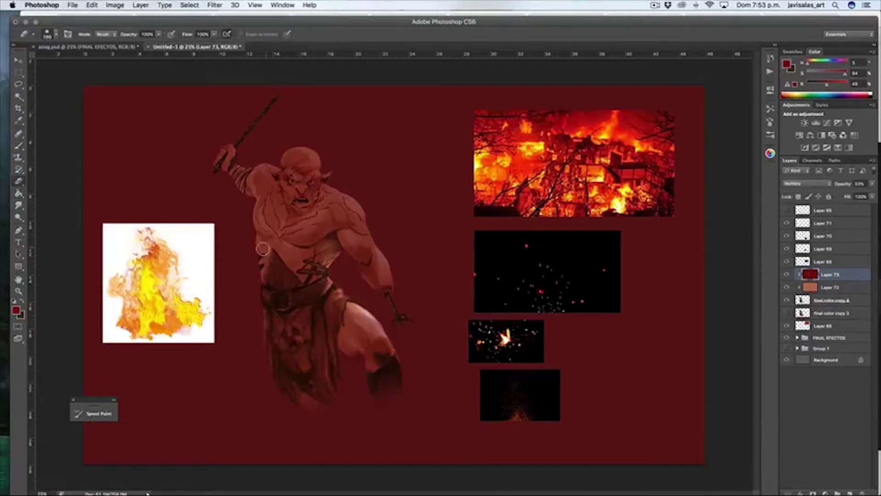
{"action": "mouse_move", "coordinate": [321, 235]}
{"action": "left_mouse_down"}
{"action": "mouse_move", "coordinate": [288, 230]}
{"action": "mouse_move", "coordinate": [258, 202]}
{"action": "left_mouse_up"}
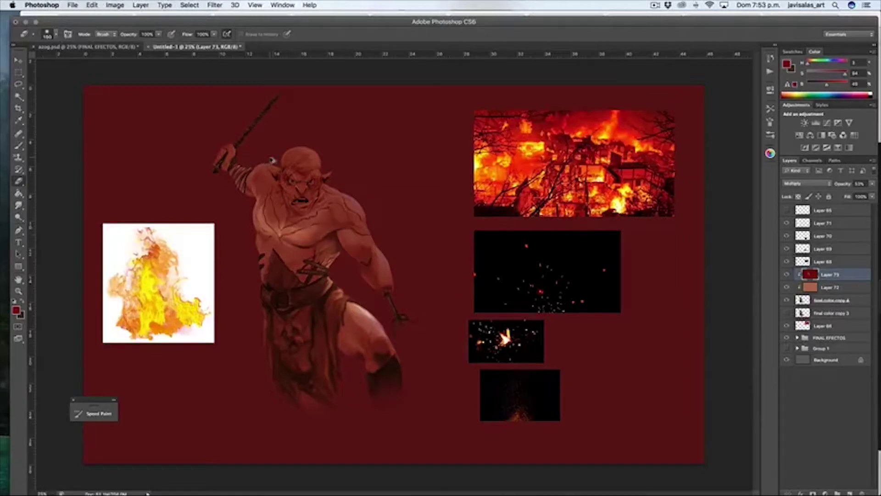
{"action": "key", "text": "ctrl+alt+z"}
{"action": "key", "text": "ctrl+alt+z"}
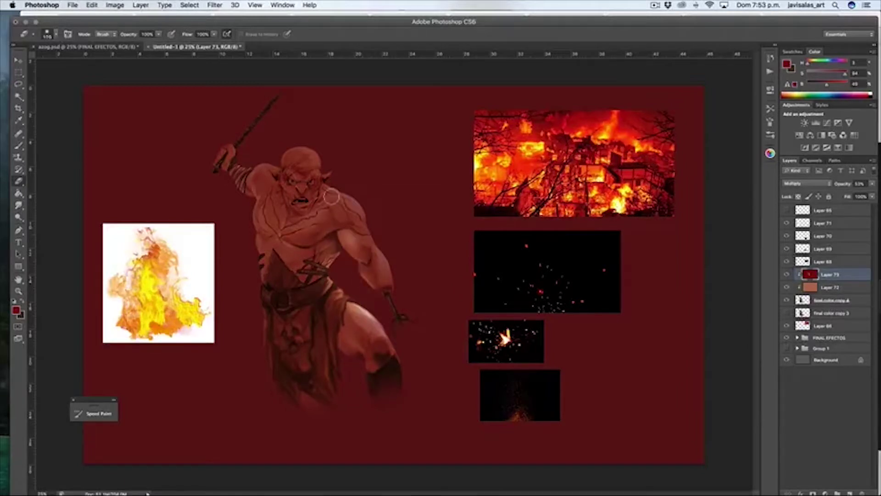
{"action": "key", "text": "bracketleft"}
{"action": "key", "text": "bracketleft"}
{"action": "key", "text": "bracketleft"}
{"action": "mouse_move", "coordinate": [286, 153]}
{"action": "left_mouse_down"}
{"action": "mouse_move", "coordinate": [286, 174]}
{"action": "mouse_move", "coordinate": [363, 222]}
{"action": "left_mouse_up"}
Add a new layer above 'final color copy 3' and paint red glow along the orc's sides.
{"action": "left_click", "coordinate": [830, 316]}
{"action": "left_click", "coordinate": [851, 493]}
{"action": "key", "text": "b"}
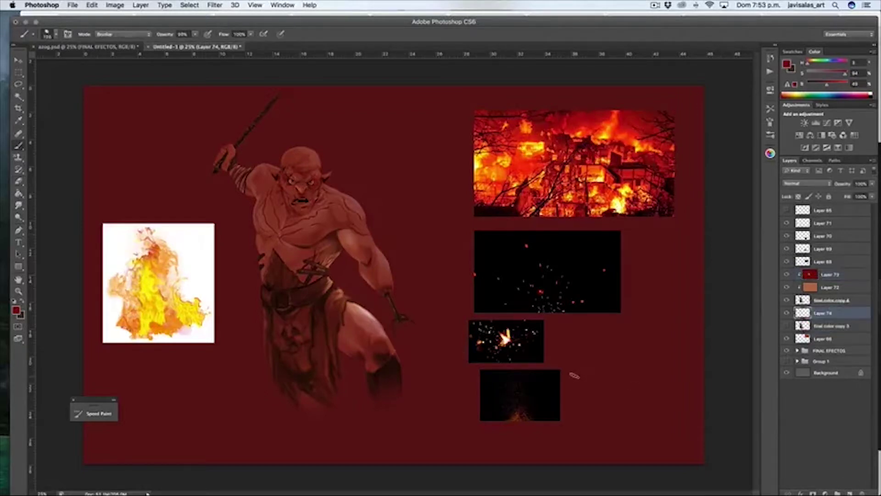
{"action": "left_click", "coordinate": [602, 120], "text": "alt"}
{"action": "mouse_move", "coordinate": [271, 313]}
{"action": "left_mouse_down"}
{"action": "mouse_move", "coordinate": [227, 202]}
{"action": "mouse_move", "coordinate": [271, 322]}
{"action": "mouse_move", "coordinate": [275, 381]}
{"action": "left_mouse_up"}
{"action": "left_click", "coordinate": [248, 278], "text": "alt"}
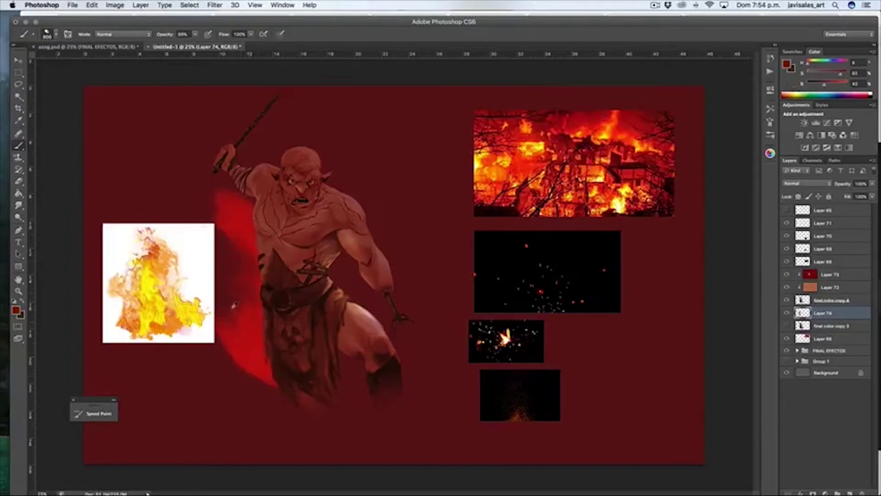
{"action": "left_click", "coordinate": [256, 315], "text": "alt"}
{"action": "left_click_drag", "start_coordinate": [349, 299], "coordinate": [386, 360]}
{"action": "mouse_move", "coordinate": [345, 201]}
{"action": "left_mouse_down"}
{"action": "mouse_move", "coordinate": [317, 142]}
{"action": "mouse_move", "coordinate": [220, 133]}
{"action": "mouse_move", "coordinate": [184, 106]}
{"action": "left_mouse_up"}
Paint red and darker red glow over the right arm, then orange across the side.
{"action": "left_click", "coordinate": [218, 114], "text": "alt"}
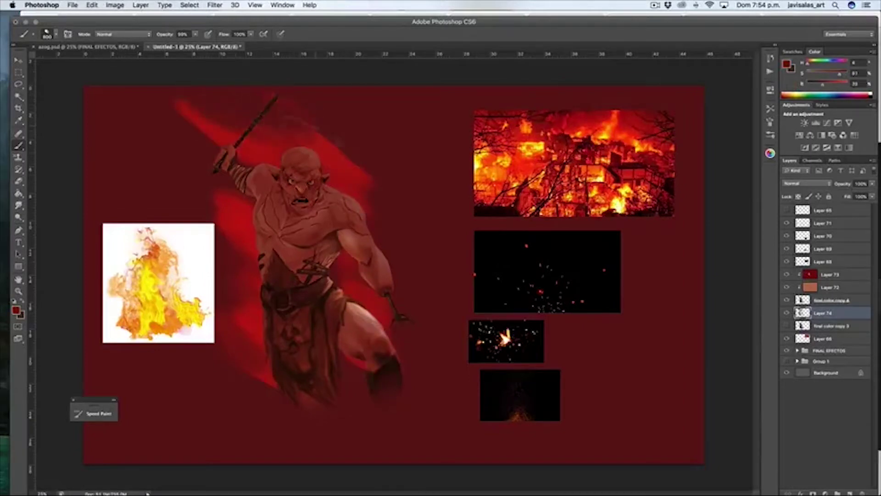
{"action": "left_click_drag", "start_coordinate": [349, 156], "coordinate": [198, 124]}
{"action": "left_click", "coordinate": [271, 145], "text": "alt"}
{"action": "left_click_drag", "start_coordinate": [381, 211], "coordinate": [436, 326]}
{"action": "left_click", "coordinate": [419, 225], "text": "alt"}
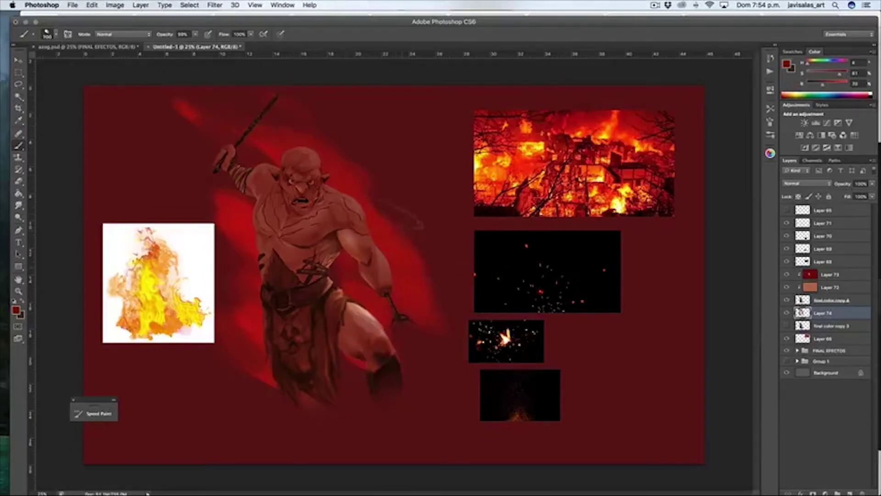
{"action": "left_click_drag", "start_coordinate": [404, 216], "coordinate": [413, 317]}
{"action": "left_click", "coordinate": [597, 119], "text": "alt"}
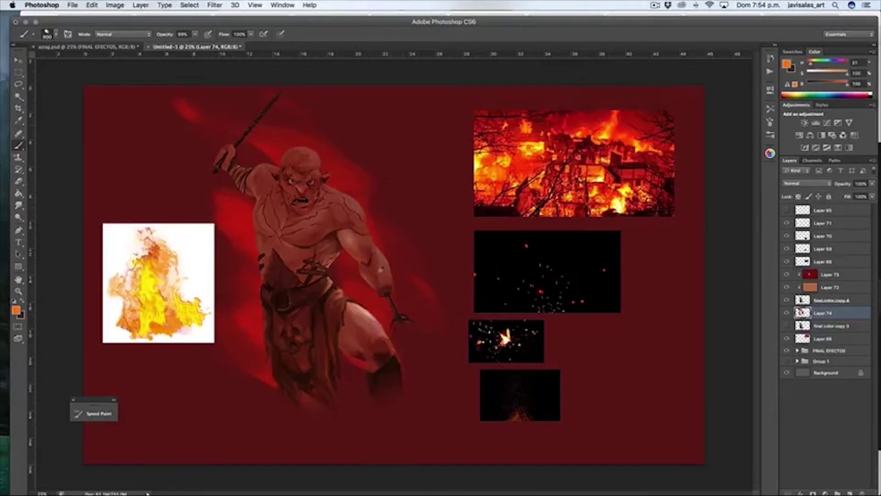
{"action": "left_click_drag", "start_coordinate": [340, 275], "coordinate": [381, 303]}
Paint red-orange and orange glow along the left side and raised arm, dimming near the head.
{"action": "left_click", "coordinate": [384, 317], "text": "alt"}
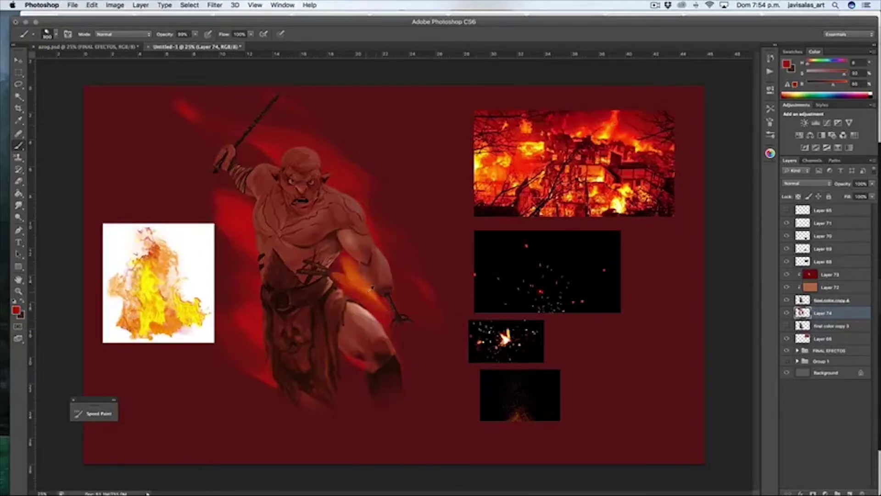
{"action": "left_click_drag", "start_coordinate": [257, 316], "coordinate": [220, 230]}
{"action": "left_click", "coordinate": [247, 240], "text": "alt"}
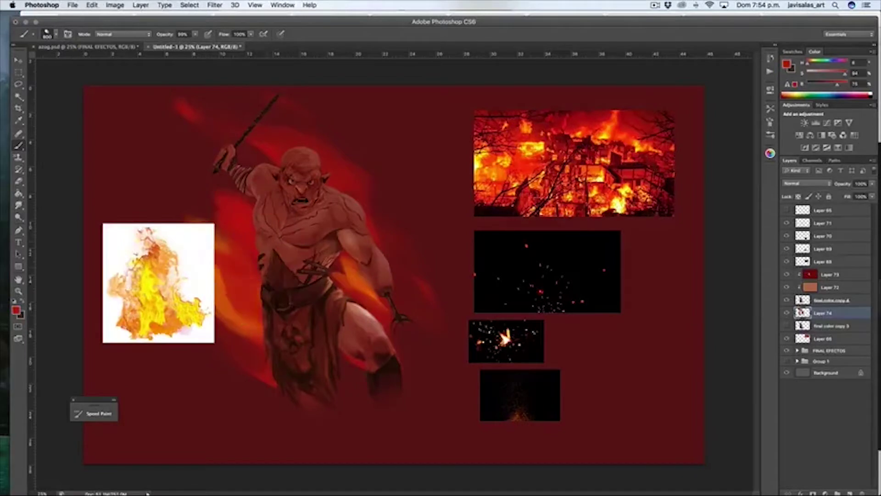
{"action": "left_click_drag", "start_coordinate": [231, 339], "coordinate": [257, 376]}
{"action": "left_click", "coordinate": [237, 384], "text": "alt"}
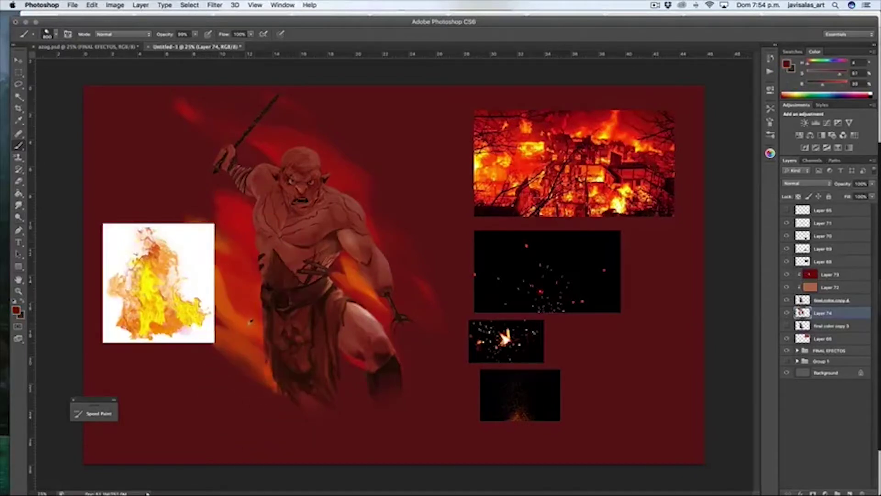
{"action": "left_click", "coordinate": [251, 322], "text": "alt"}
{"action": "mouse_move", "coordinate": [243, 271]}
{"action": "left_mouse_down"}
{"action": "mouse_move", "coordinate": [202, 161]}
{"action": "mouse_move", "coordinate": [276, 124]}
{"action": "mouse_move", "coordinate": [344, 161]}
{"action": "left_mouse_up"}
{"action": "left_click", "coordinate": [198, 167], "text": "alt"}
{"action": "left_click", "coordinate": [340, 152], "text": "alt"}
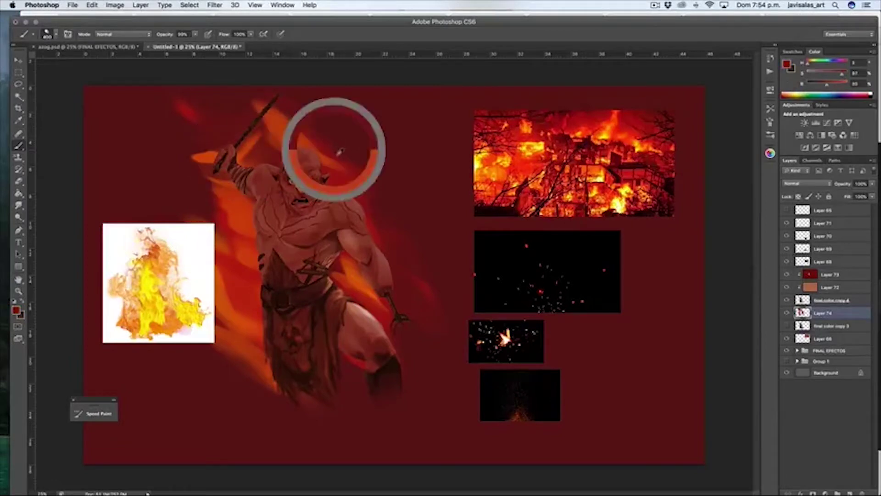
{"action": "left_click_drag", "start_coordinate": [297, 108], "coordinate": [257, 147]}
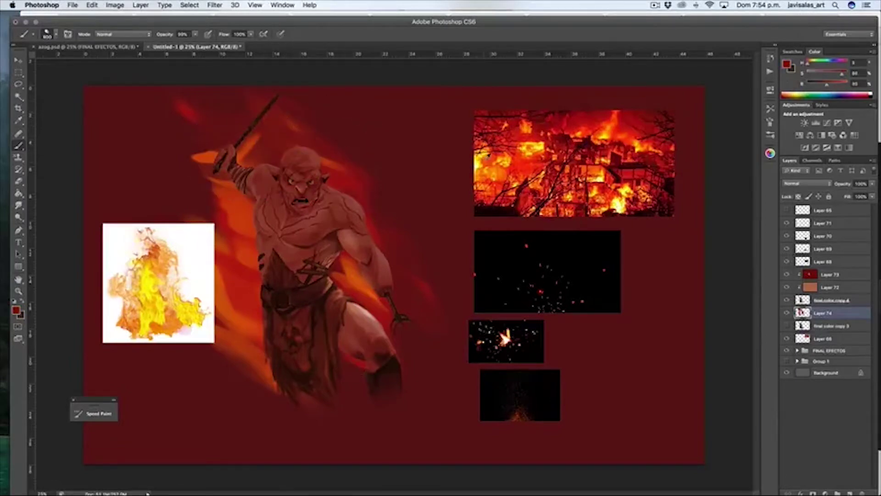
Brighten the right waist with yellow from the fire, then smudge the glow into flame streaks.
{"action": "left_click", "coordinate": [488, 157], "text": "alt"}
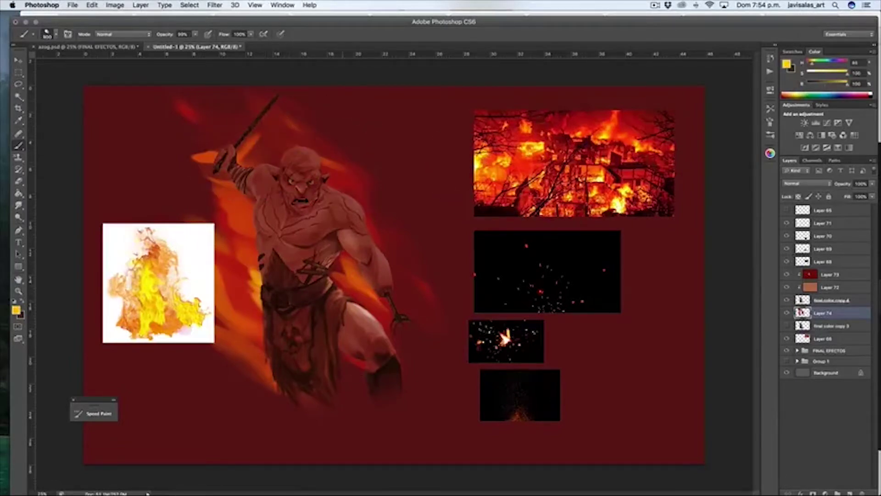
{"action": "left_click_drag", "start_coordinate": [340, 253], "coordinate": [367, 294]}
{"action": "left_click", "coordinate": [361, 287], "text": "alt"}
{"action": "left_click", "coordinate": [207, 294], "text": "alt"}
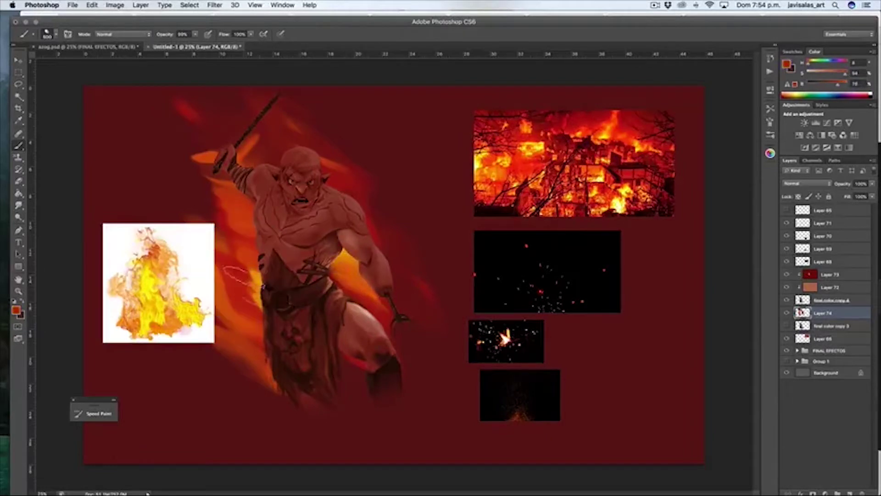
{"action": "key", "text": "r"}
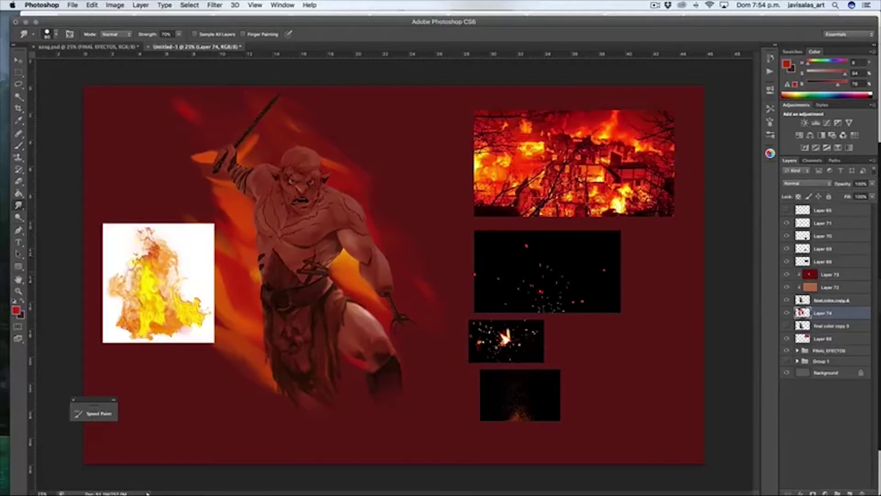
{"action": "left_click_drag", "start_coordinate": [349, 281], "coordinate": [414, 289]}
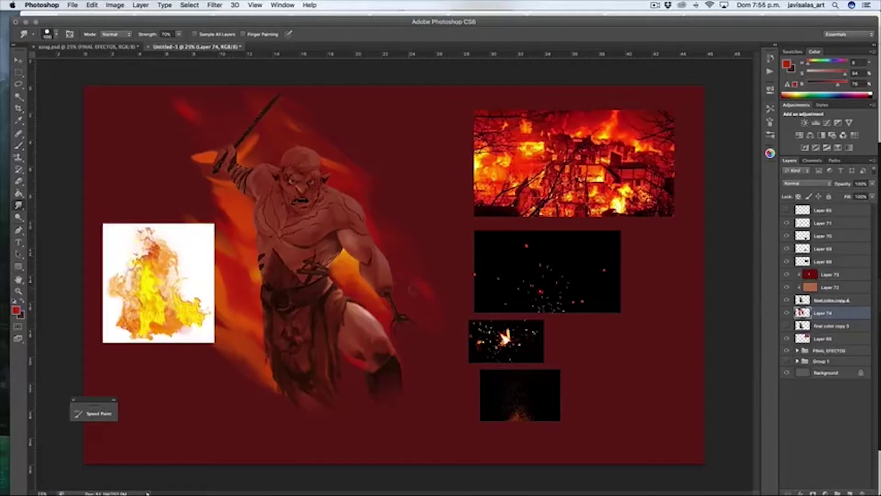
{"action": "left_click_drag", "start_coordinate": [250, 151], "coordinate": [224, 186]}
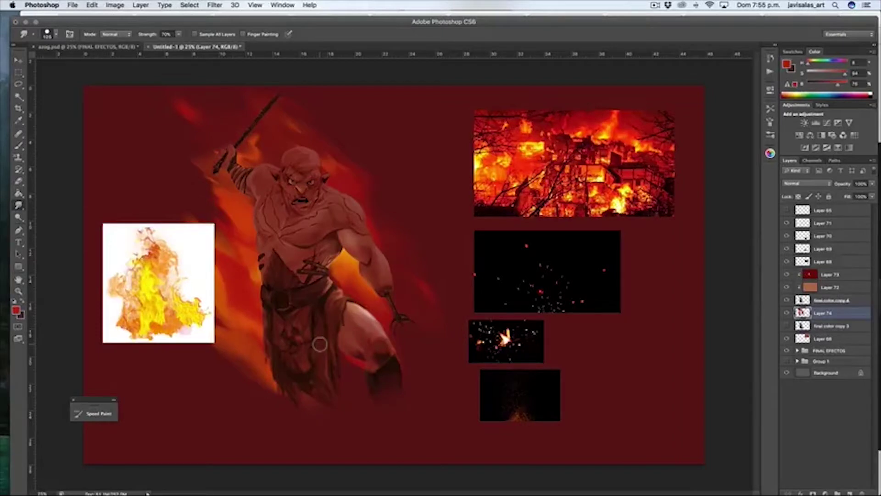
{"action": "key", "text": "v"}
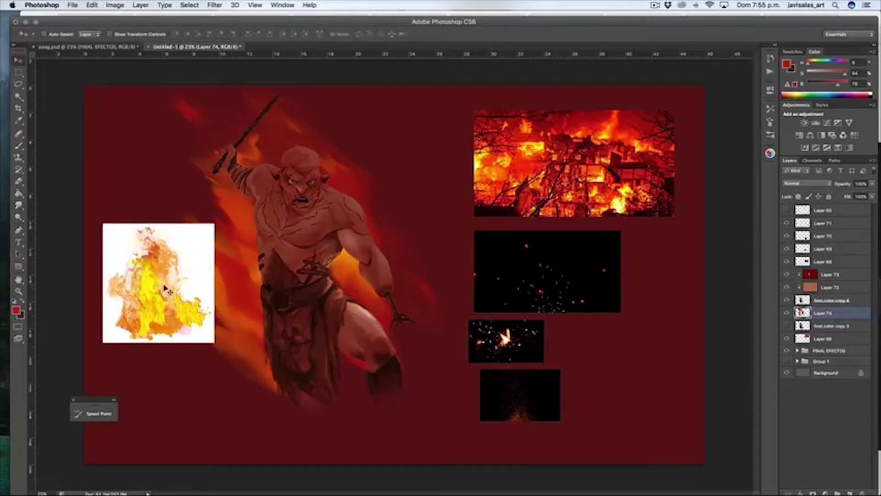
Move the flame photo onto the orc, place its layer behind, and rotate and enlarge it.
{"action": "left_click_drag", "start_coordinate": [167, 275], "coordinate": [281, 373]}
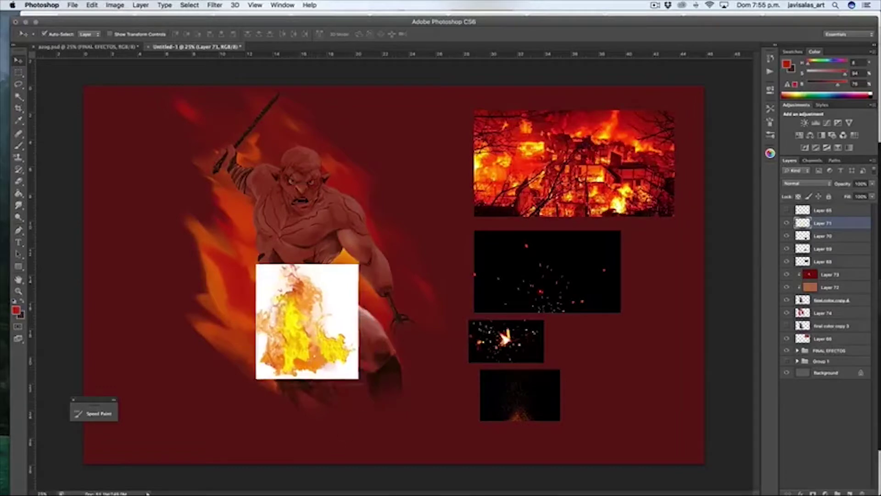
{"action": "left_click_drag", "start_coordinate": [363, 388], "coordinate": [327, 329]}
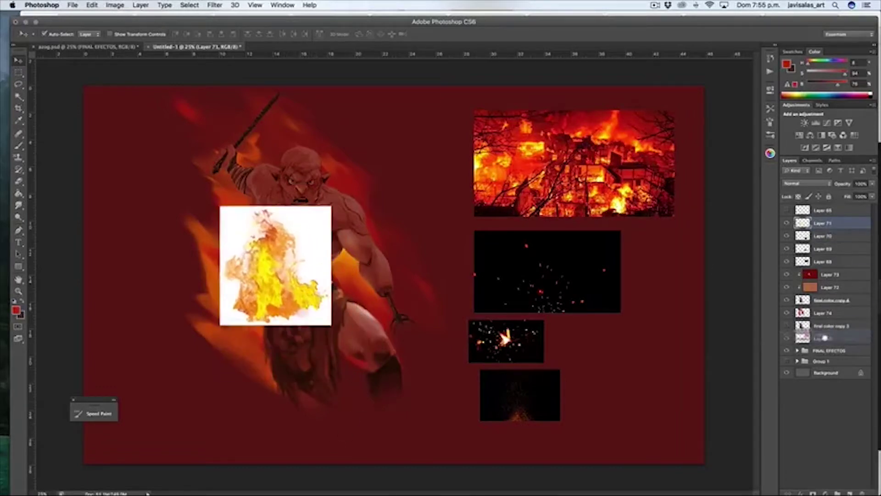
{"action": "mouse_move", "coordinate": [833, 234]}
{"action": "left_mouse_down"}
{"action": "mouse_move", "coordinate": [822, 332]}
{"action": "mouse_move", "coordinate": [822, 299]}
{"action": "left_mouse_up"}
{"action": "key", "text": "ctrl+t"}
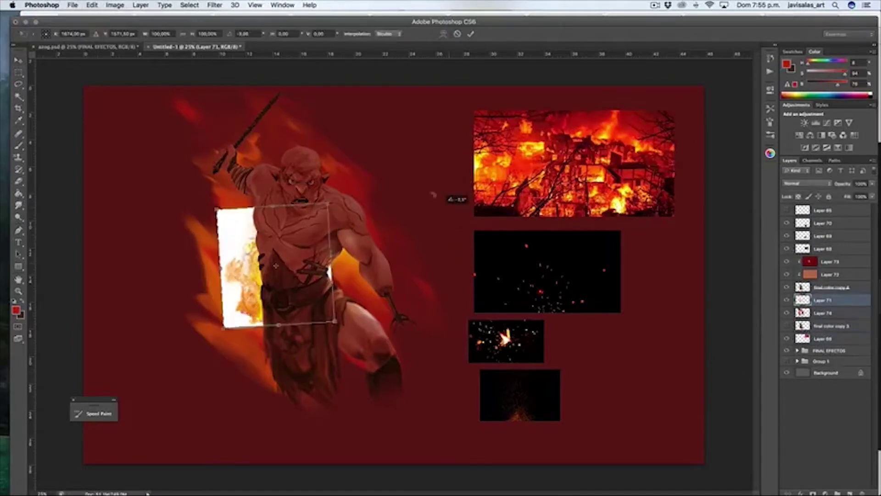
{"action": "left_click_drag", "start_coordinate": [275, 264], "coordinate": [224, 252]}
{"action": "mouse_move", "coordinate": [257, 179]}
{"action": "left_mouse_down"}
{"action": "mouse_move", "coordinate": [317, 146]}
{"action": "mouse_move", "coordinate": [275, 138]}
{"action": "left_mouse_up"}
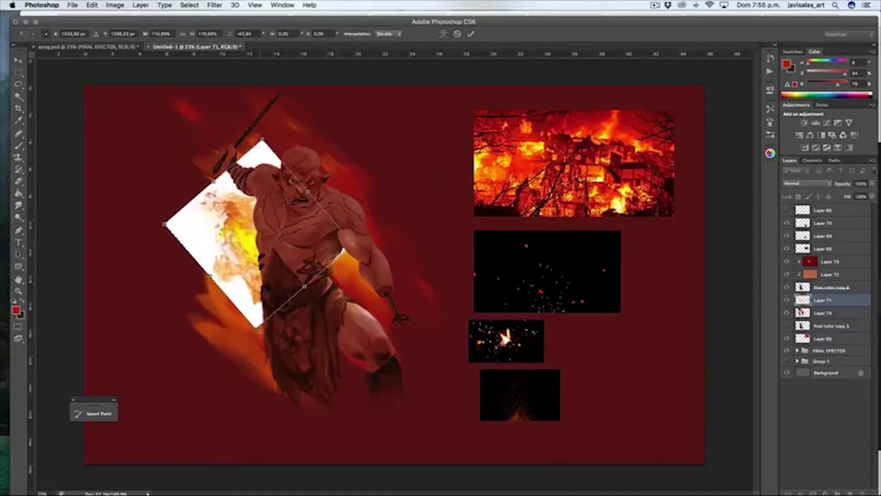
{"action": "left_click_drag", "start_coordinate": [226, 302], "coordinate": [244, 279]}
{"action": "key", "text": "Return"}
Remove the flame photo's white background with the Magic Eraser and set it to Color Dodge.
{"action": "left_click", "coordinate": [806, 183]}
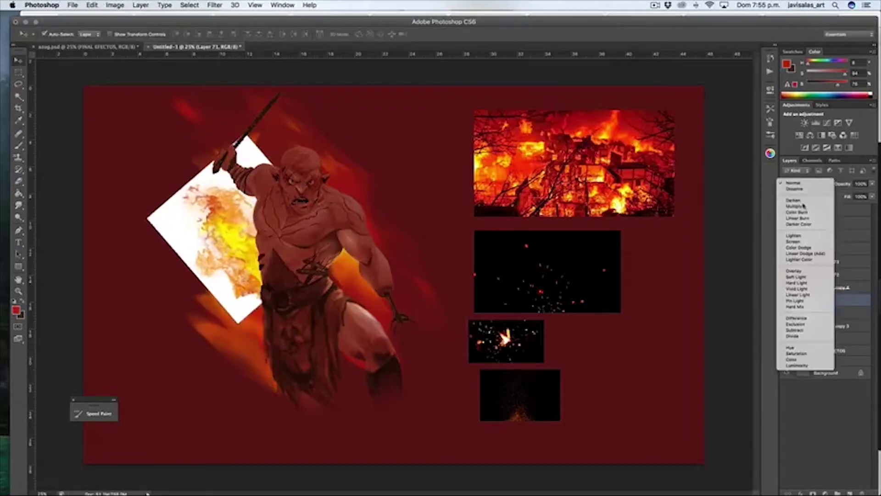
{"action": "left_click", "coordinate": [806, 248]}
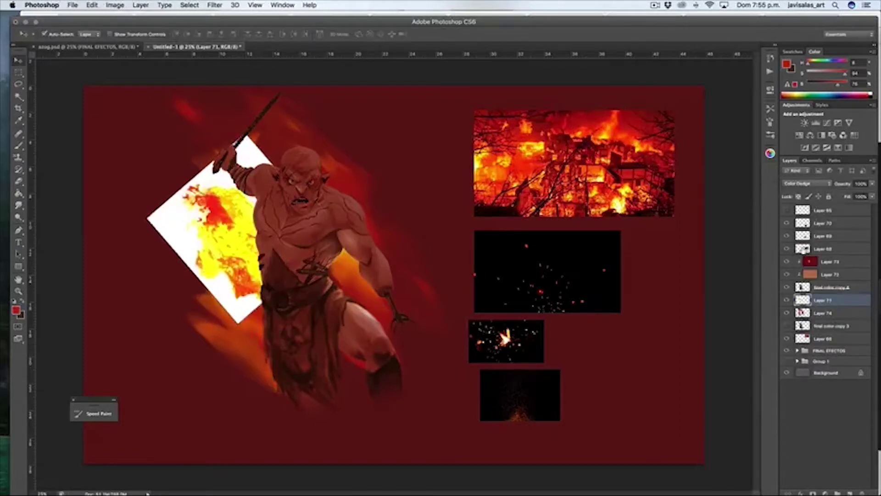
{"action": "key", "text": "ctrl+z"}
{"action": "left_click_drag", "start_coordinate": [18, 181], "coordinate": [75, 192]}
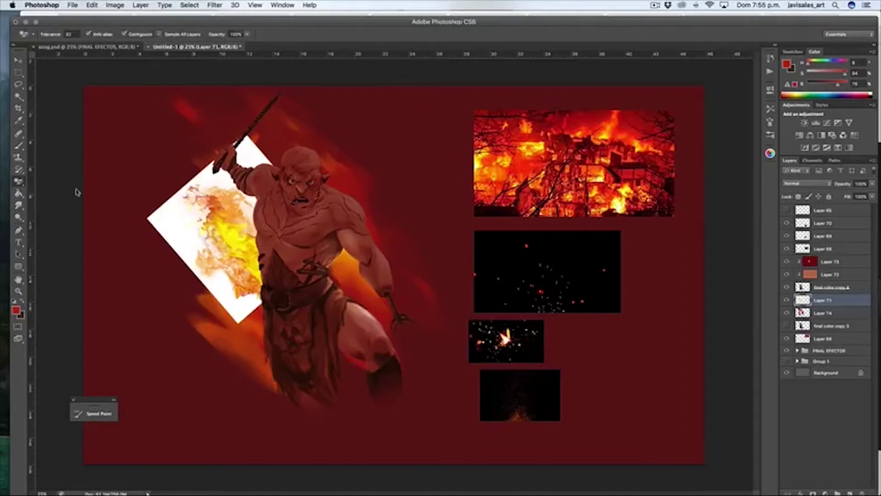
{"action": "left_click", "coordinate": [217, 196]}
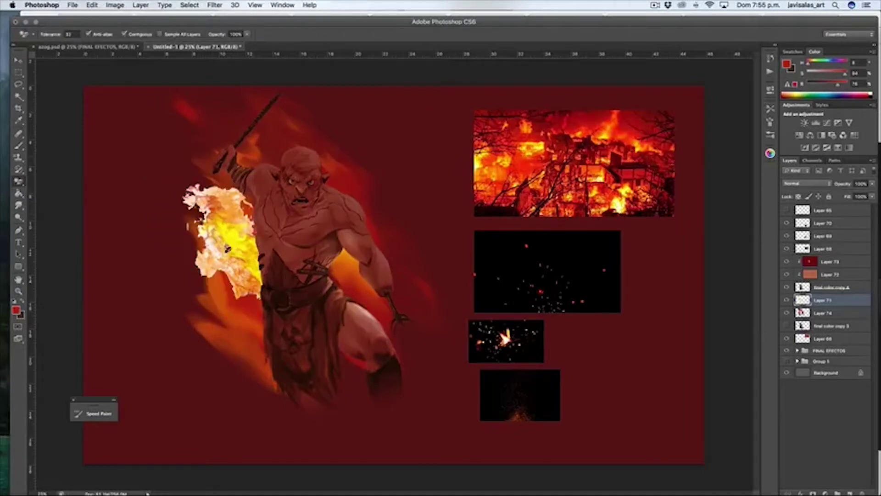
{"action": "left_click", "coordinate": [803, 183]}
{"action": "left_click", "coordinate": [807, 249]}
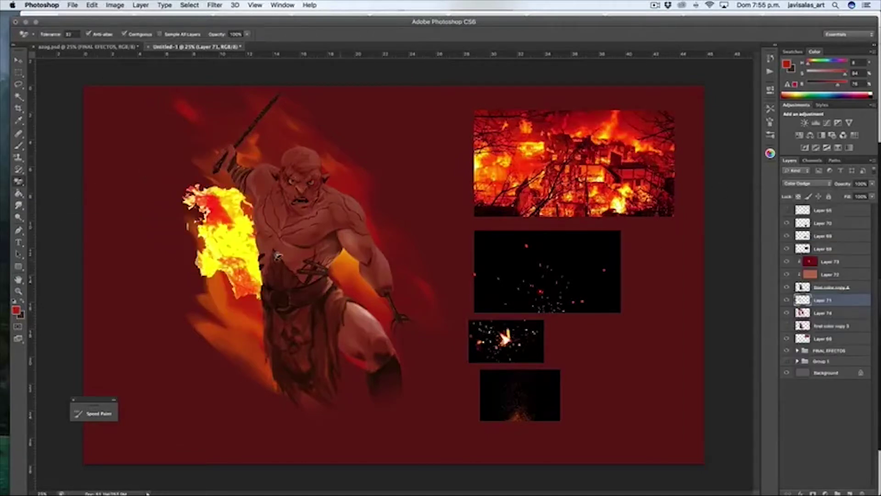
Nudge the Color Dodge flames against the orc's left side.
{"action": "key", "text": "v"}
{"action": "left_click_drag", "start_coordinate": [257, 257], "coordinate": [275, 310]}
{"action": "key", "text": "e"}
{"action": "left_click_drag", "start_coordinate": [18, 182], "coordinate": [82, 183]}
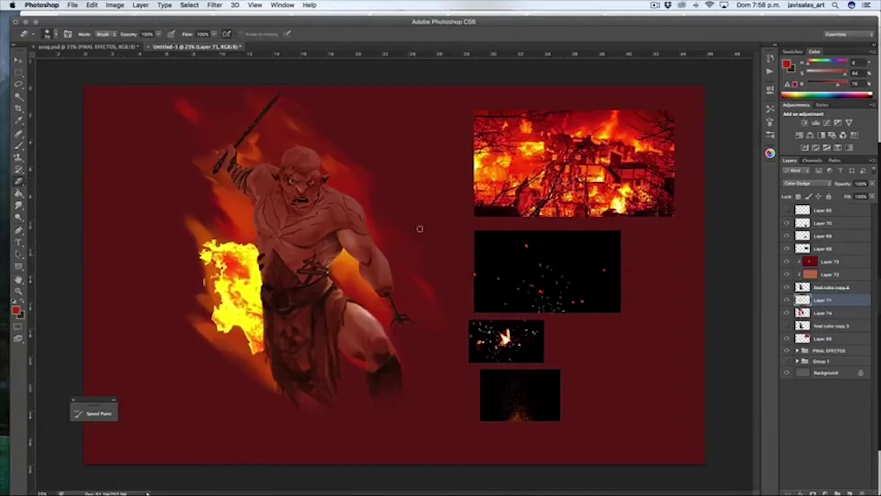
Pick a large textured Eraser tip and erase the flames' left and lower edges.
{"action": "right_click", "coordinate": [420, 229]}
{"action": "mouse_move", "coordinate": [516, 439]}
{"action": "left_mouse_down"}
{"action": "mouse_move", "coordinate": [517, 473]}
{"action": "mouse_move", "coordinate": [516, 455]}
{"action": "left_mouse_up"}
{"action": "double_click", "coordinate": [478, 403]}
{"action": "key", "text": "F5"}
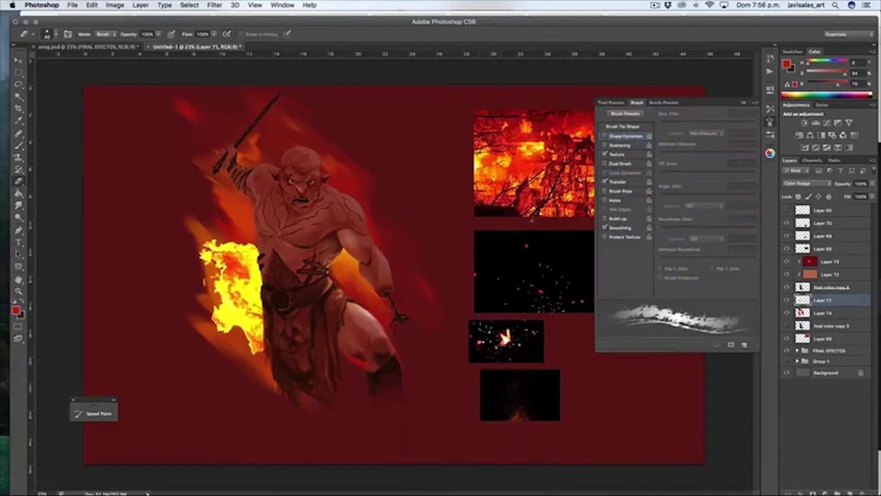
{"action": "key", "text": "F5"}
{"action": "key", "text": "bracketright"}
{"action": "key", "text": "bracketright"}
{"action": "key", "text": "bracketright"}
{"action": "mouse_move", "coordinate": [202, 239]}
{"action": "left_mouse_down"}
{"action": "mouse_move", "coordinate": [220, 316]}
{"action": "mouse_move", "coordinate": [260, 351]}
{"action": "left_mouse_up"}
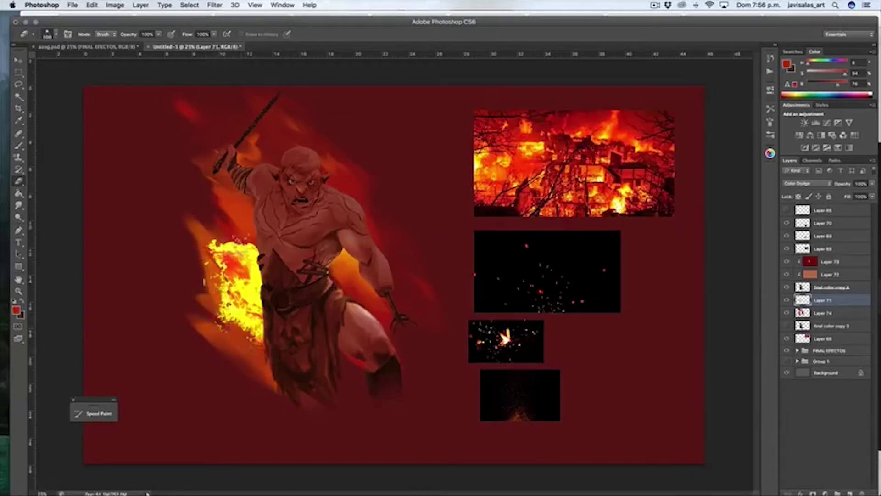
{"action": "left_click_drag", "start_coordinate": [220, 229], "coordinate": [275, 265]}
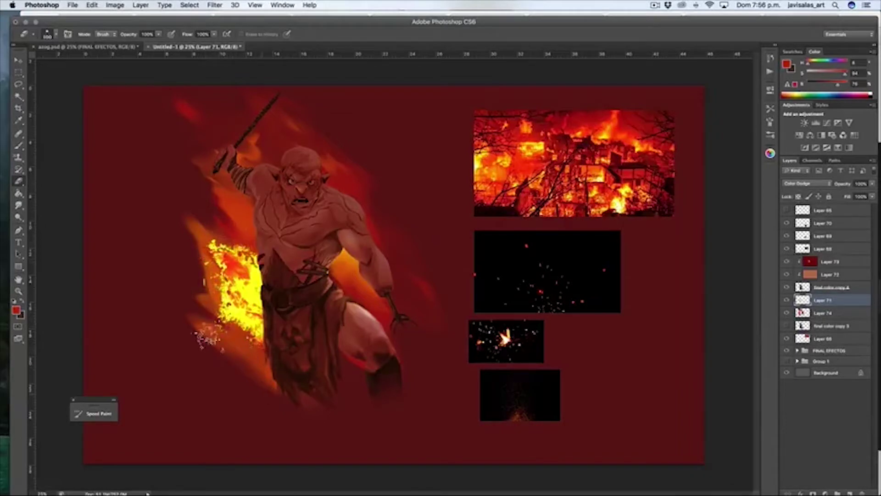
Smudge the flame edge by the torso, lift the flames higher, and place the sparks over the torso.
{"action": "left_click", "coordinate": [18, 205]}
{"action": "key", "text": "bracketleft"}
{"action": "key", "text": "bracketleft"}
{"action": "key", "text": "bracketleft"}
{"action": "mouse_move", "coordinate": [244, 245]}
{"action": "left_mouse_down"}
{"action": "mouse_move", "coordinate": [253, 261]}
{"action": "mouse_move", "coordinate": [270, 248]}
{"action": "left_mouse_up"}
{"action": "key", "text": "v"}
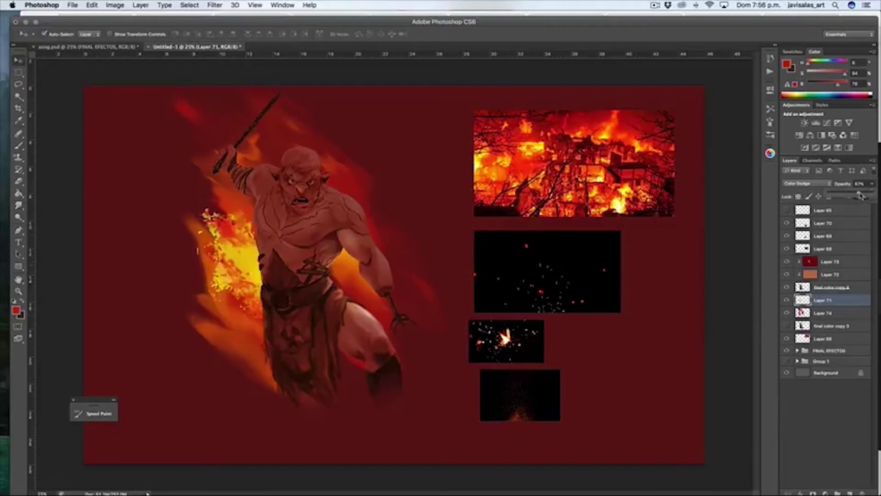
{"action": "left_click", "coordinate": [214, 5]}
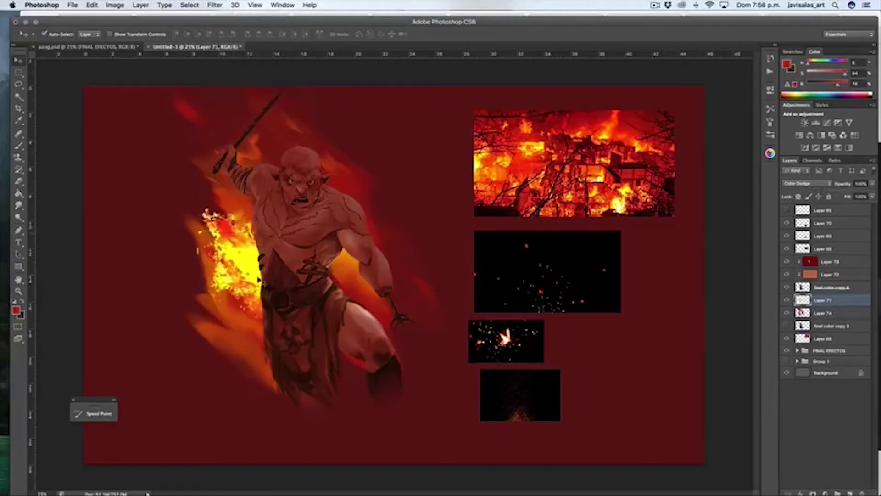
{"action": "left_click_drag", "start_coordinate": [259, 278], "coordinate": [258, 246]}
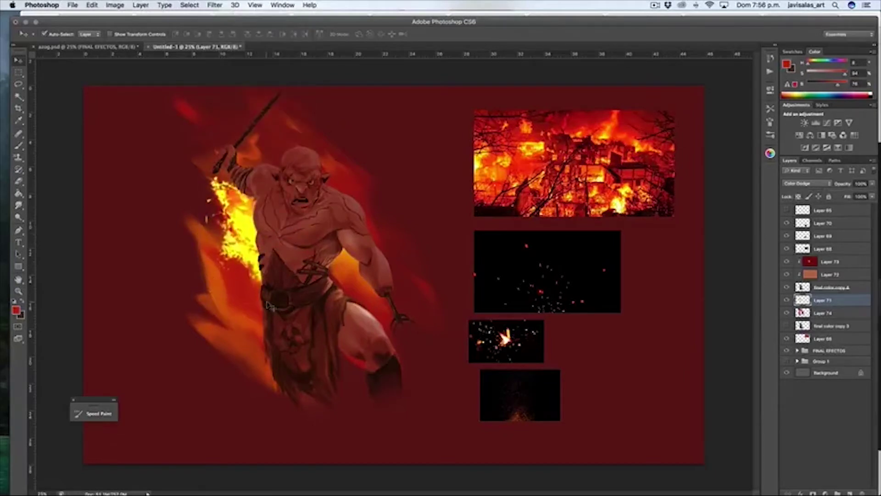
{"action": "left_click_drag", "start_coordinate": [557, 289], "coordinate": [328, 290]}
{"action": "left_click", "coordinate": [806, 183]}
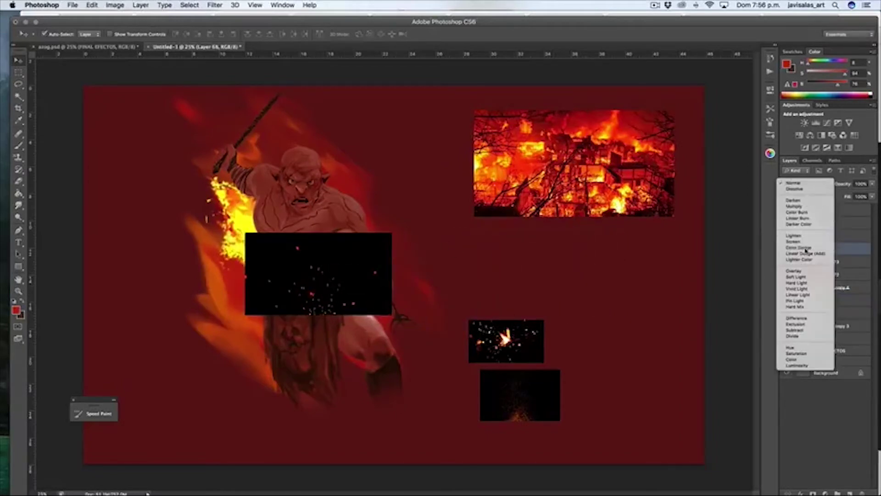
Set the sparks layer to Color Dodge and enlarge and rotate it over the figure.
{"action": "left_click", "coordinate": [801, 247]}
{"action": "key", "text": "super+t"}
{"action": "mouse_move", "coordinate": [422, 343]}
{"action": "left_mouse_down"}
{"action": "mouse_move", "coordinate": [448, 334]}
{"action": "mouse_move", "coordinate": [366, 336]}
{"action": "mouse_move", "coordinate": [321, 301]}
{"action": "mouse_move", "coordinate": [328, 323]}
{"action": "left_mouse_up"}
{"action": "key", "text": "Return"}
Move the burst-of-sparks image onto the orc's legs.
{"action": "left_click", "coordinate": [18, 204]}
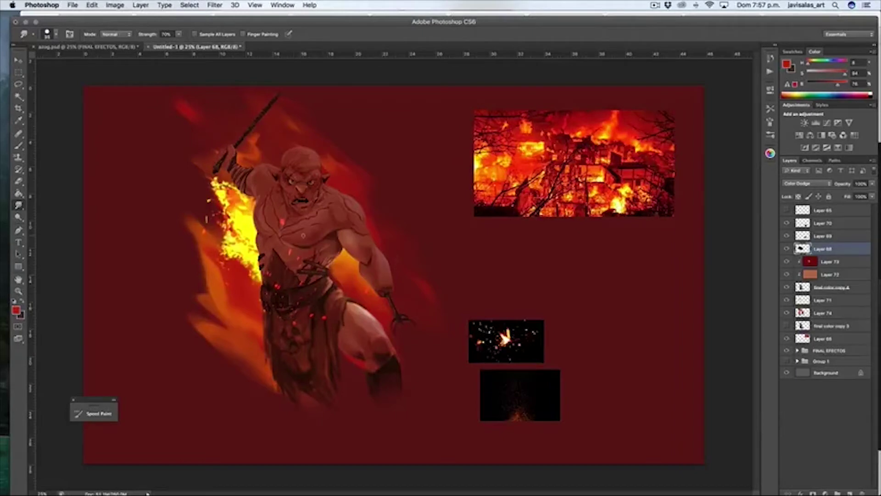
{"action": "key", "text": "v"}
{"action": "left_click_drag", "start_coordinate": [505, 339], "coordinate": [353, 331]}
Rotate and enlarge the spark burst, set it to Color Dodge, and move it onto the forearm.
{"action": "key", "text": "ctrl+t"}
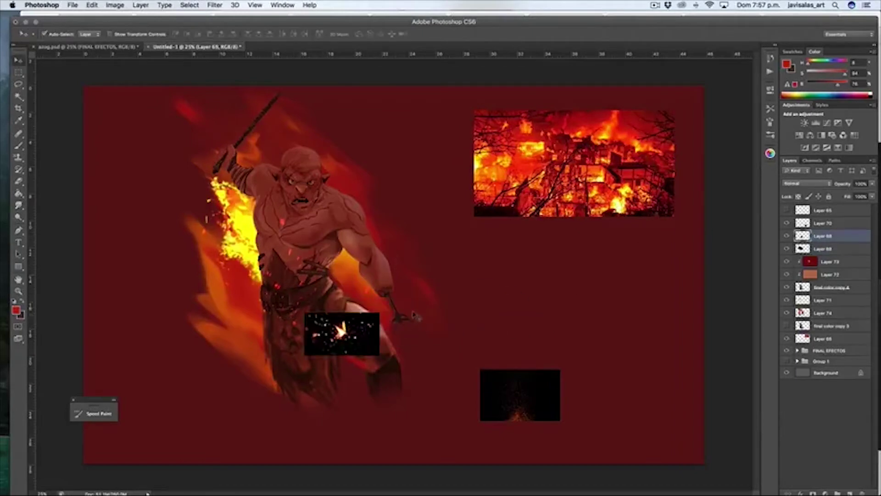
{"action": "left_click_drag", "start_coordinate": [415, 317], "coordinate": [404, 293]}
{"action": "left_click_drag", "start_coordinate": [384, 340], "coordinate": [440, 363]}
{"action": "key", "text": "Return"}
{"action": "left_click", "coordinate": [807, 183]}
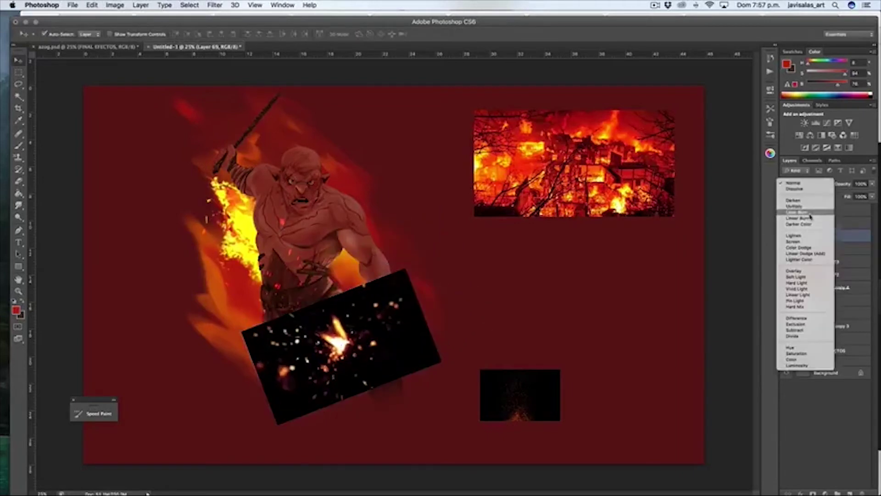
{"action": "left_click", "coordinate": [801, 249]}
{"action": "mouse_move", "coordinate": [349, 351]}
{"action": "left_mouse_down"}
{"action": "mouse_move", "coordinate": [397, 317]}
{"action": "mouse_move", "coordinate": [364, 281]}
{"action": "left_mouse_up"}
Smear the burst's glow near the forearm downward with the Smudge tool.
{"action": "key", "text": "e"}
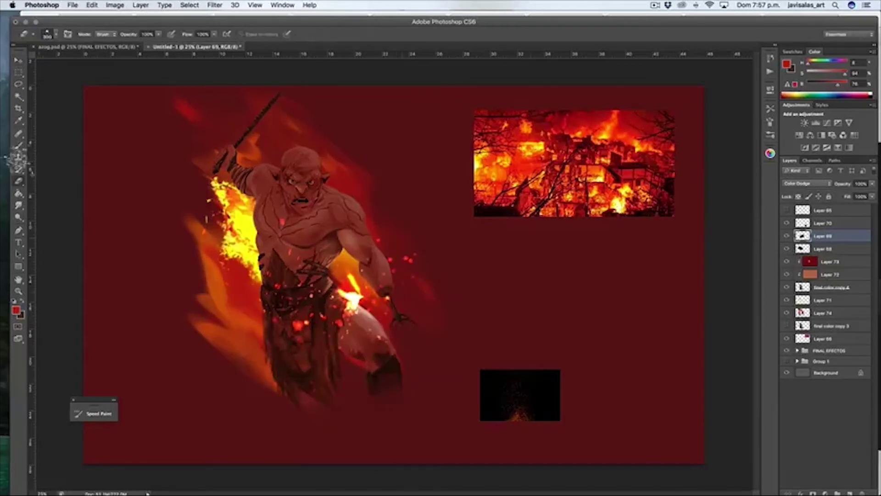
{"action": "key", "text": "r"}
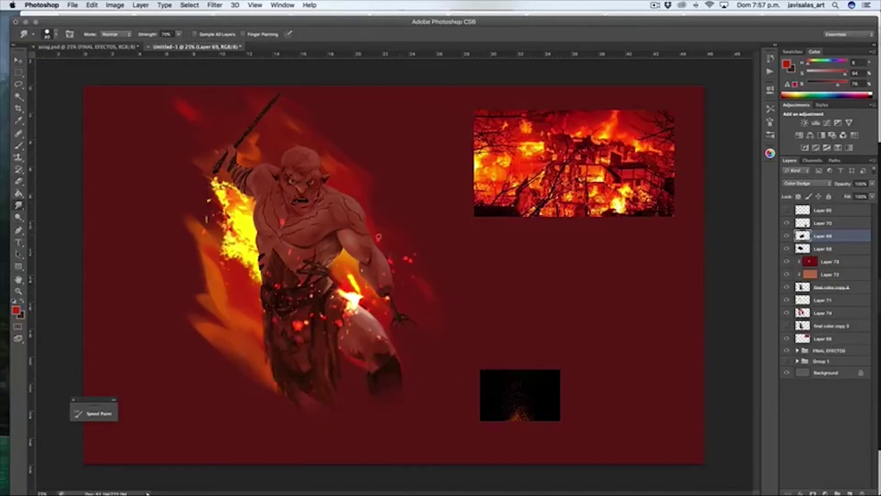
{"action": "left_click_drag", "start_coordinate": [353, 292], "coordinate": [359, 307]}
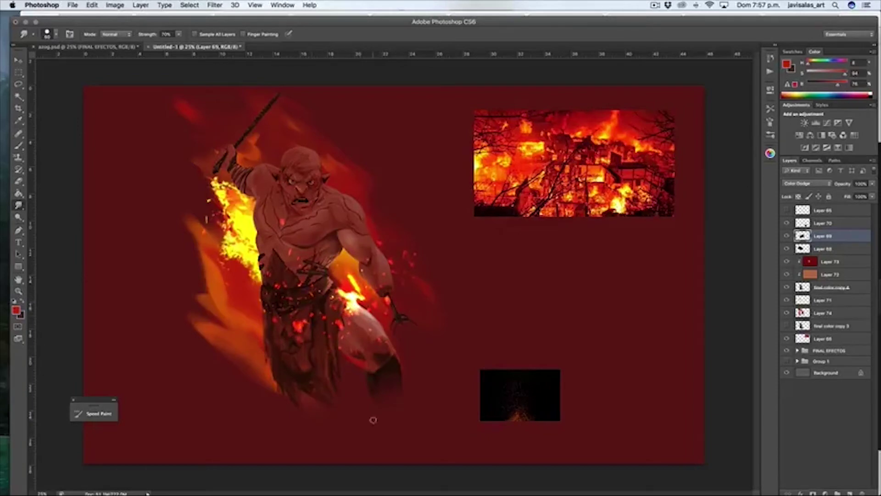
Move the ember image onto the figure, enlarge and tilt it, and set it to Color Dodge.
{"action": "key", "text": "v"}
{"action": "left_click_drag", "start_coordinate": [525, 405], "coordinate": [285, 388]}
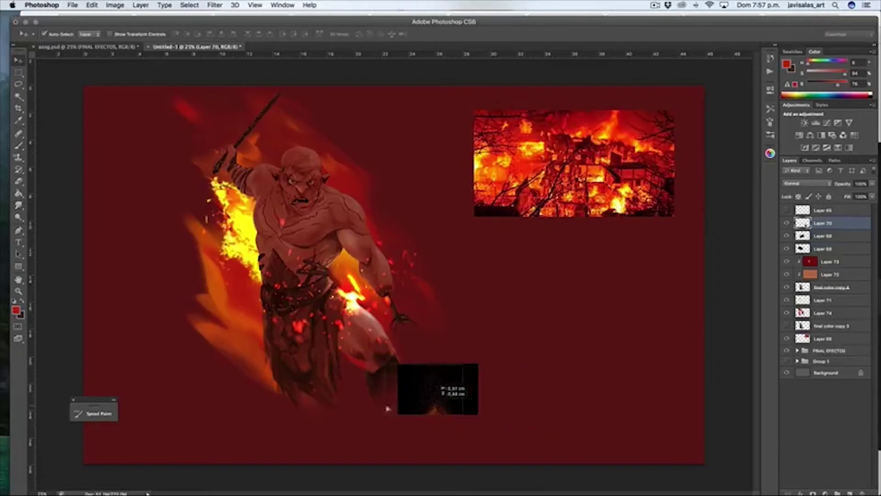
{"action": "key", "text": "ctrl+t"}
{"action": "left_click_drag", "start_coordinate": [367, 331], "coordinate": [466, 339]}
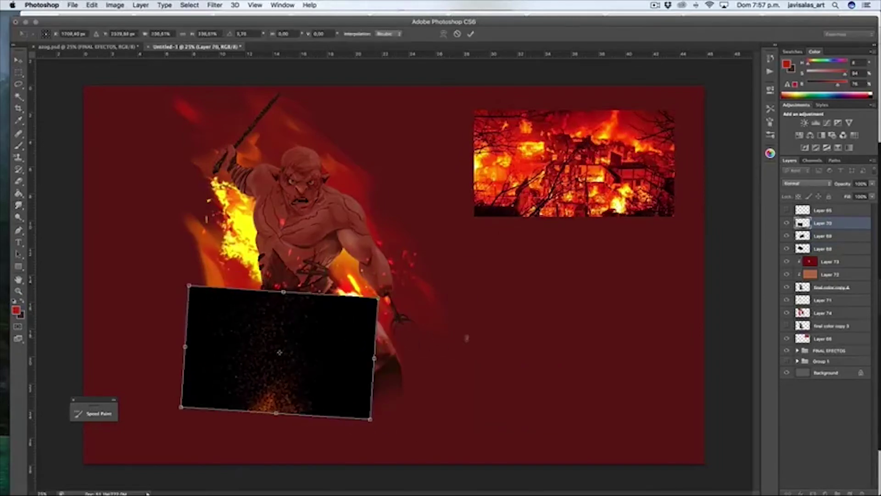
{"action": "key", "text": "Return"}
{"action": "left_click", "coordinate": [810, 184]}
{"action": "left_click", "coordinate": [806, 249]}
Shift the ember layer right, then scale it up and rotate it around the figure.
{"action": "left_click_drag", "start_coordinate": [285, 406], "coordinate": [322, 391]}
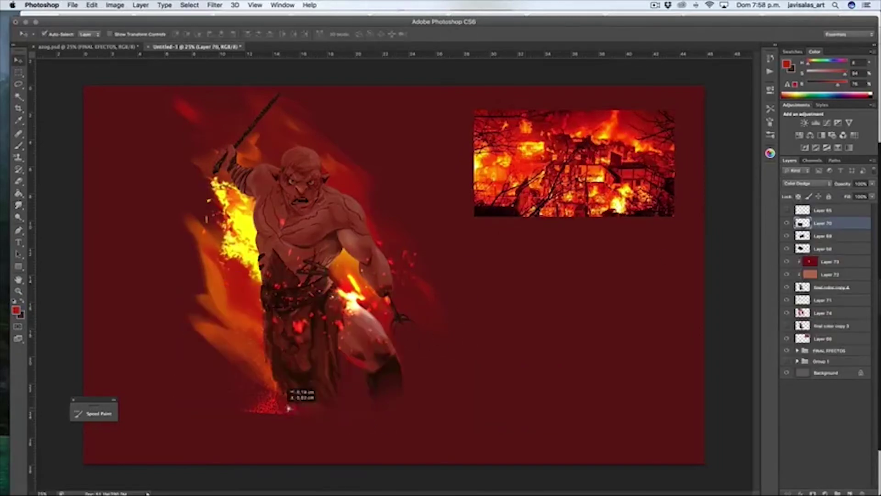
{"action": "key", "text": "ctrl+t"}
{"action": "left_click_drag", "start_coordinate": [397, 275], "coordinate": [528, 188]}
{"action": "left_click_drag", "start_coordinate": [566, 311], "coordinate": [311, 367]}
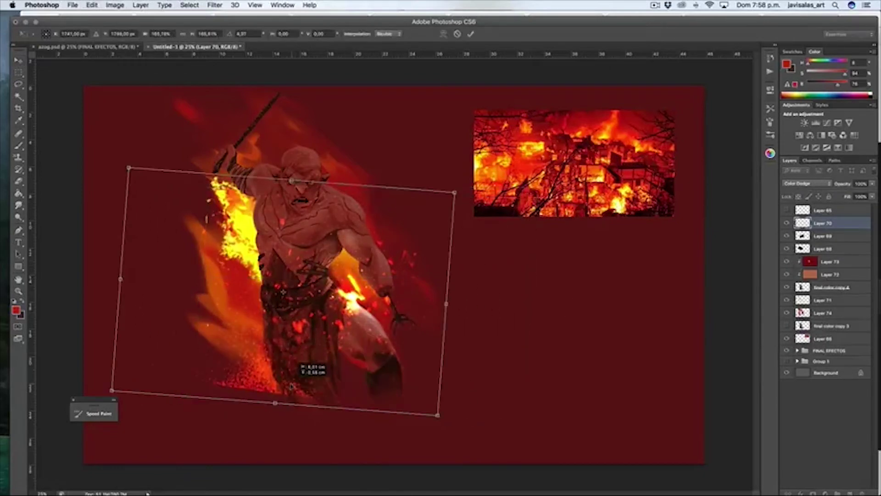
{"action": "key", "text": "Return"}
Duplicate the ember layer and erase stray embers along the figure's lower left and bottom edge.
{"action": "key", "text": "e"}
{"action": "key", "text": "ctrl+j"}
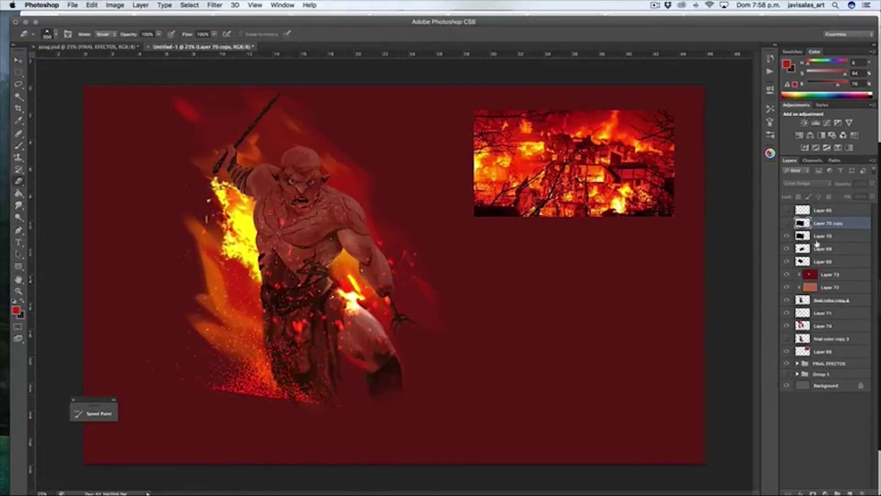
{"action": "left_click_drag", "start_coordinate": [229, 354], "coordinate": [307, 346]}
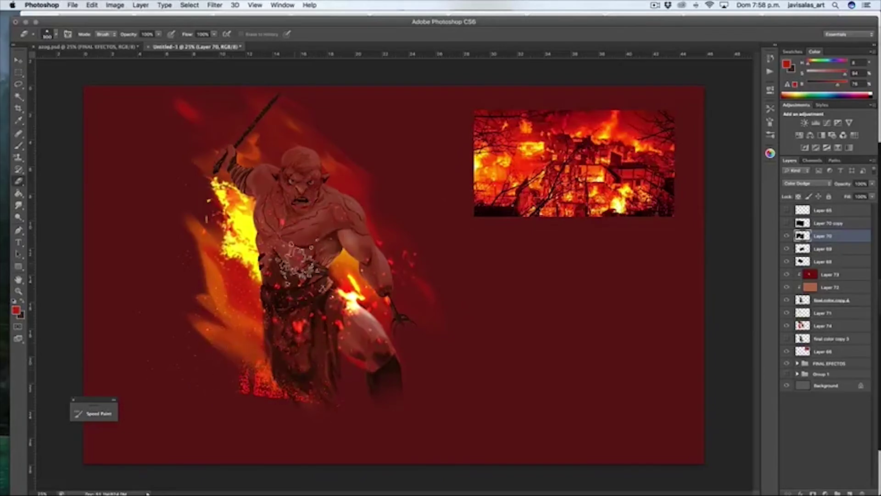
{"action": "left_click_drag", "start_coordinate": [240, 380], "coordinate": [322, 397]}
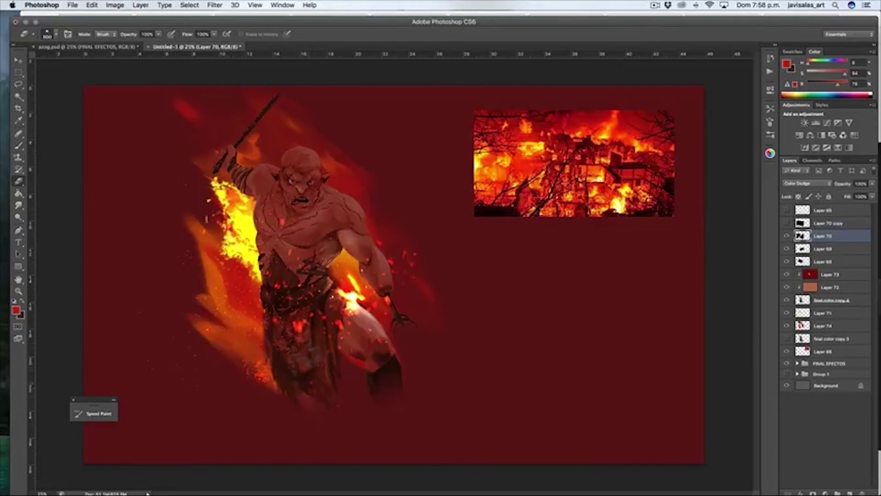
{"action": "left_click", "coordinate": [19, 205]}
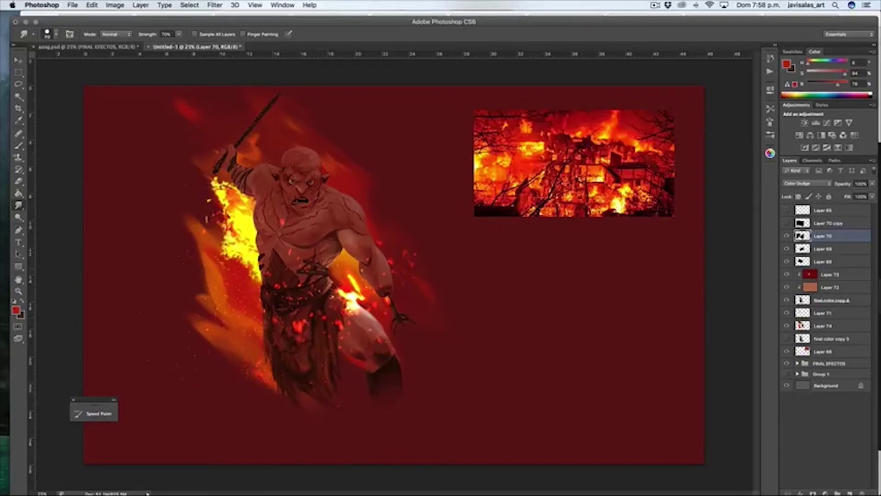
Colorize the embers with Hue/Saturation to a saturated warm orange (hue 50, saturation 90).
{"action": "key", "text": "ctrl+u"}
{"action": "left_click_drag", "start_coordinate": [597, 303], "coordinate": [632, 303]}
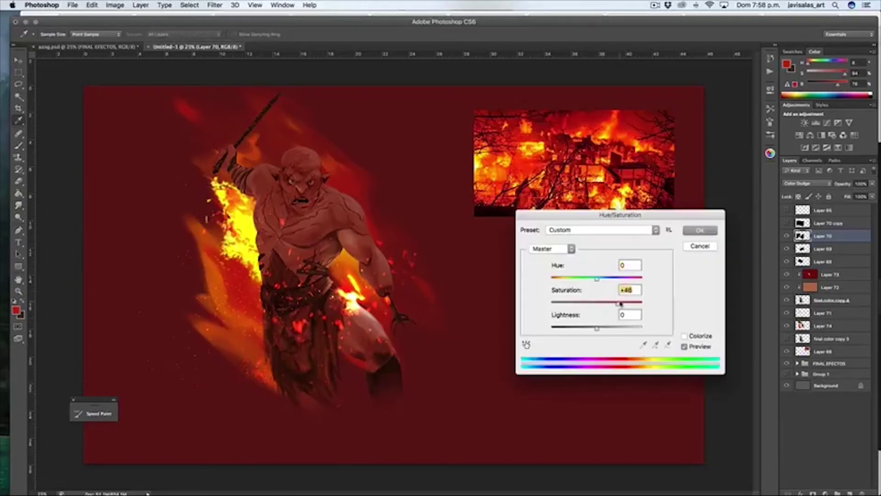
{"action": "left_click_drag", "start_coordinate": [597, 278], "coordinate": [564, 278]}
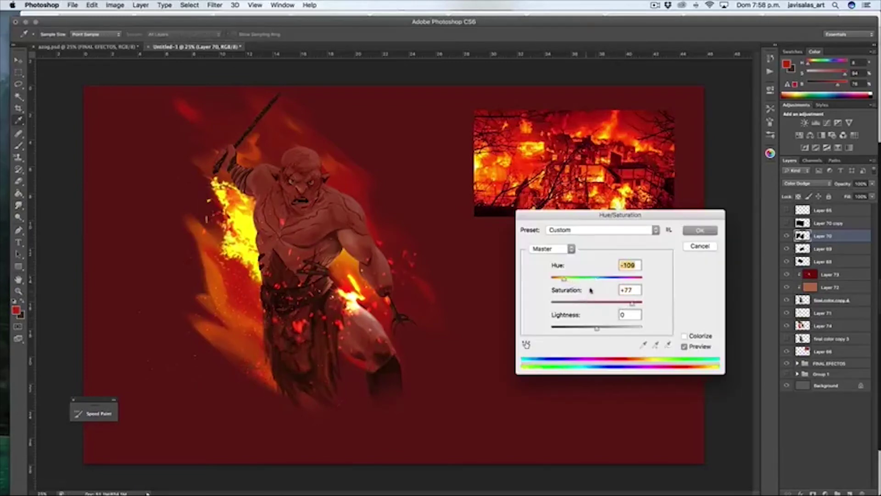
{"action": "left_click", "coordinate": [695, 247]}
{"action": "key", "text": "ctrl+u"}
{"action": "left_click", "coordinate": [684, 336]}
{"action": "left_click_drag", "start_coordinate": [553, 278], "coordinate": [659, 303]}
{"action": "left_click", "coordinate": [689, 232]}
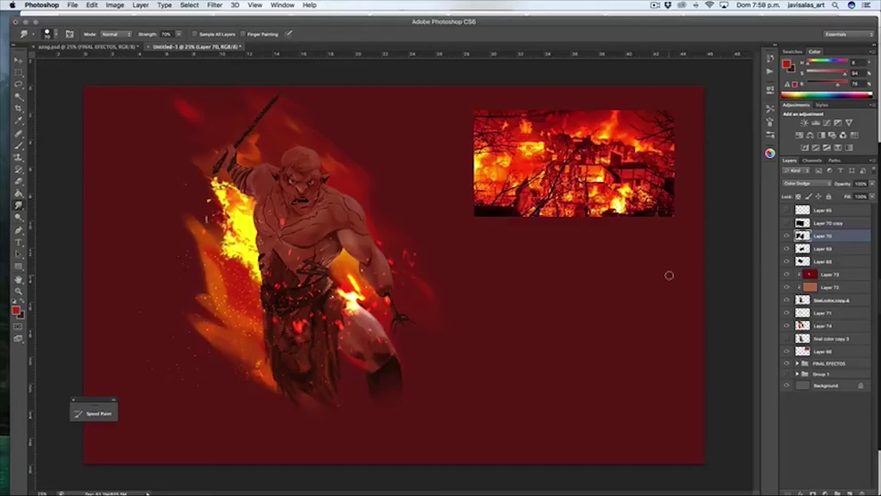
On Layer 74, erase a ragged stretch of the flames' left edge beside the warrior.
{"action": "left_click", "coordinate": [823, 325]}
{"action": "key", "text": "e"}
{"action": "mouse_move", "coordinate": [202, 285]}
{"action": "left_mouse_down"}
{"action": "mouse_move", "coordinate": [220, 331]}
{"action": "mouse_move", "coordinate": [193, 120]}
{"action": "mouse_move", "coordinate": [289, 119]}
{"action": "mouse_move", "coordinate": [397, 245]}
{"action": "left_mouse_up"}
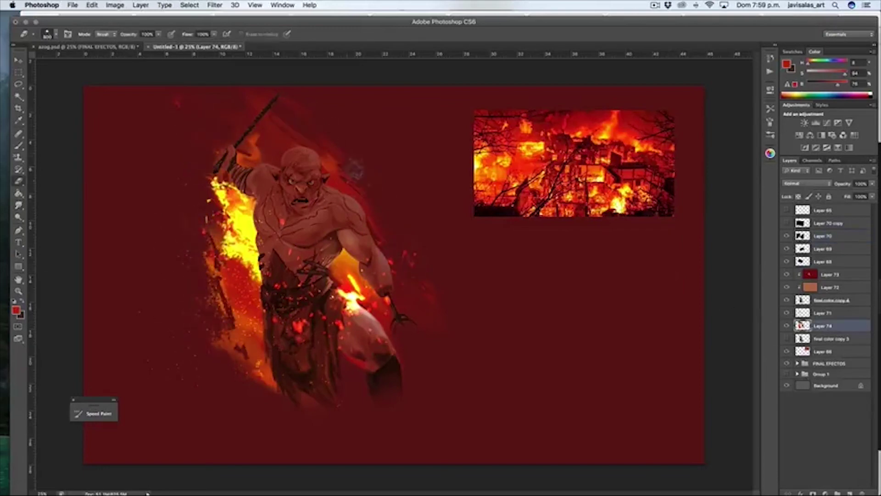
{"action": "key", "text": "r"}
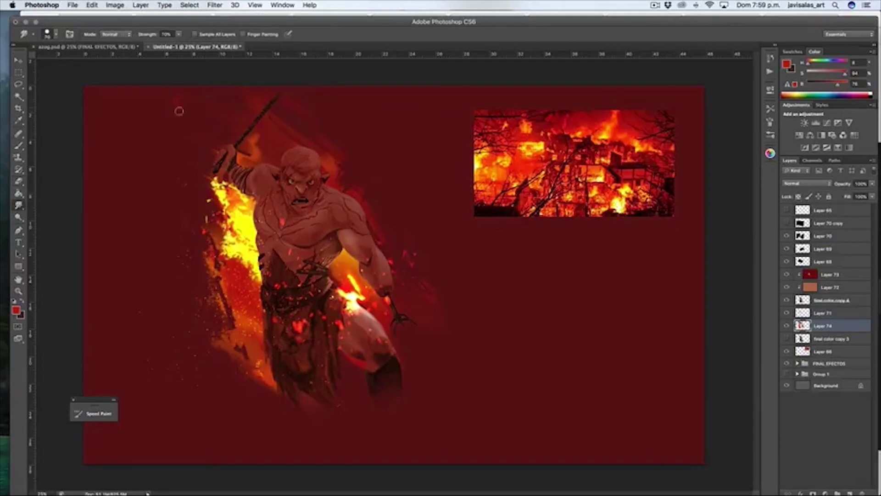